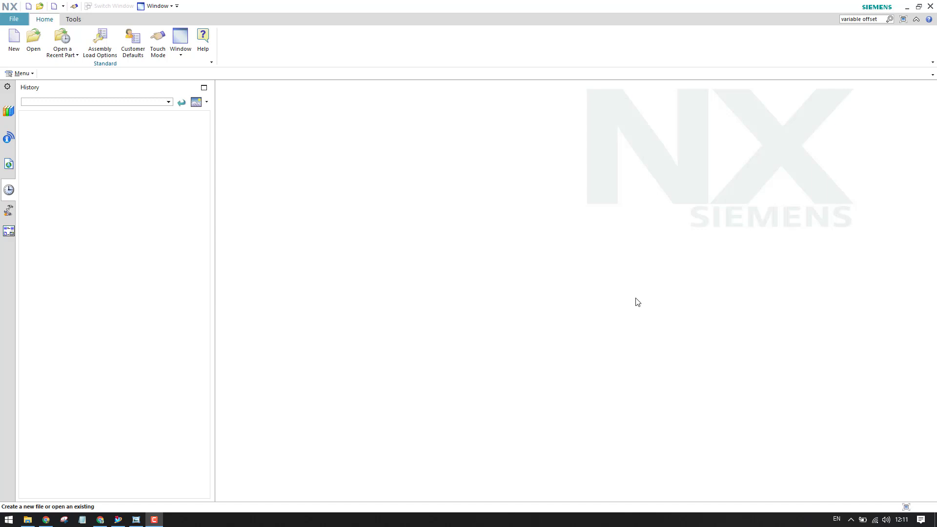
- After checking the reference drawing, create a new Sheet Metal part, sheet_metal_model1.prt
{"action": "left_click", "coordinate": [134, 521]}
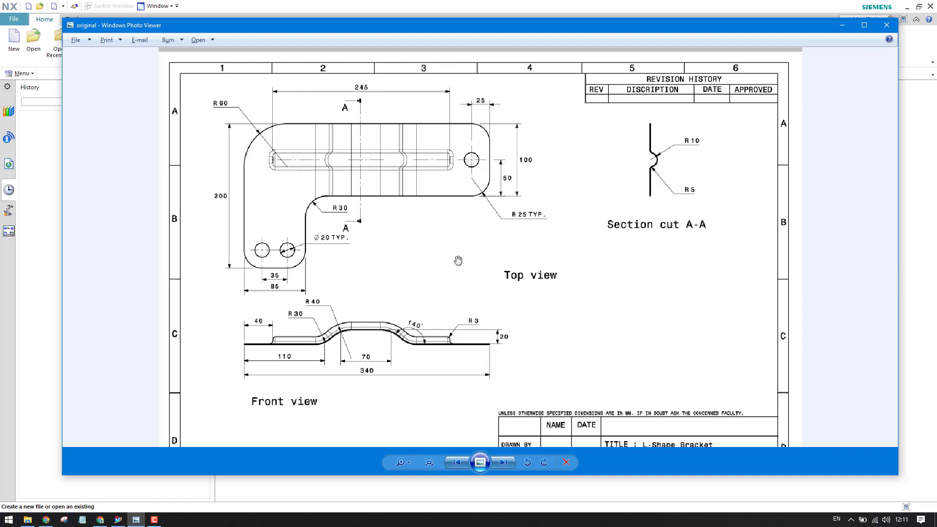
{"action": "left_click", "coordinate": [49, 215]}
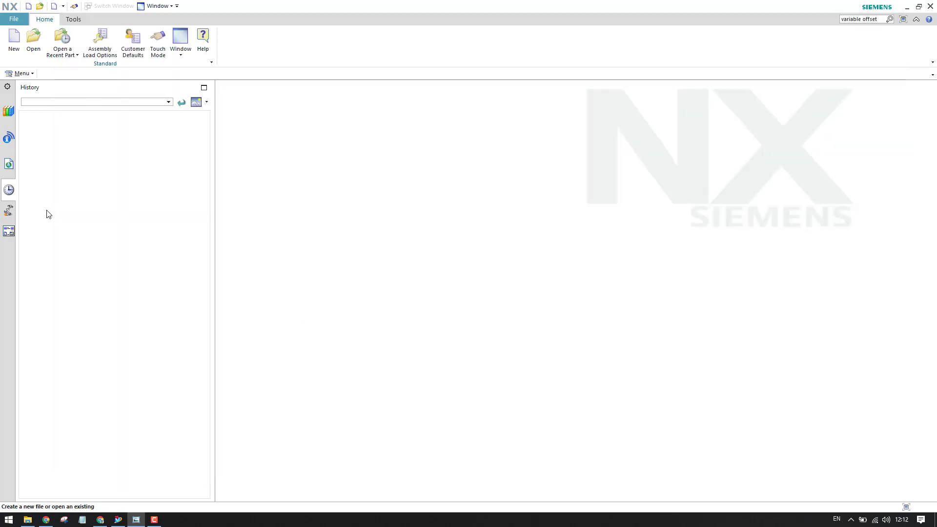
{"action": "left_click", "coordinate": [13, 39]}
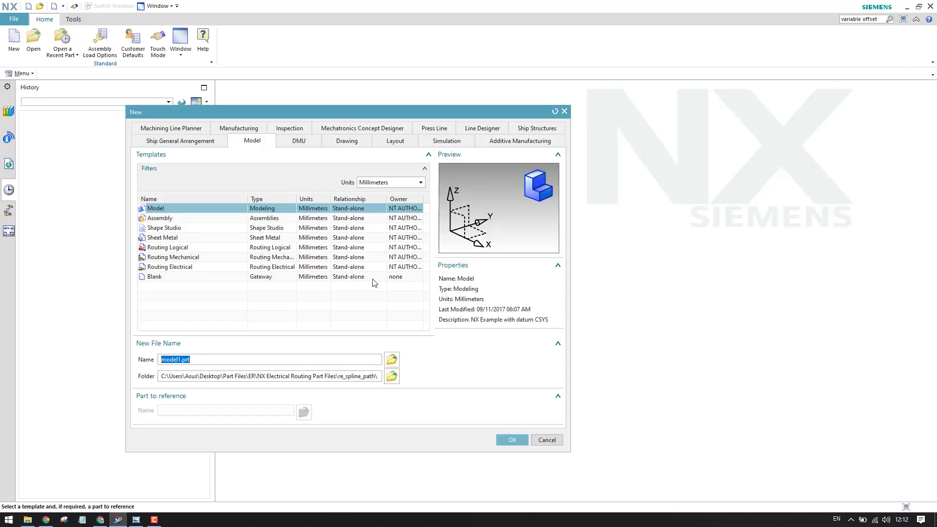
{"action": "left_click", "coordinate": [172, 238]}
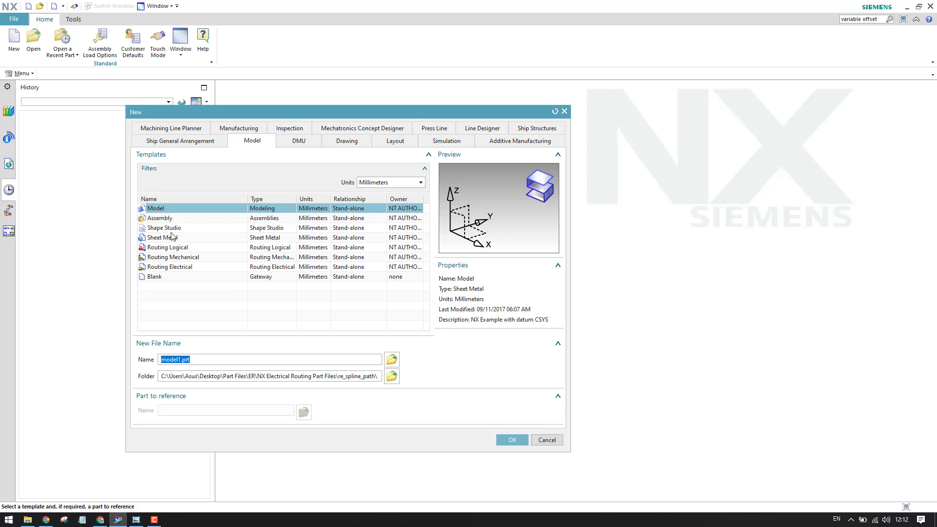
{"action": "left_click", "coordinate": [513, 440]}
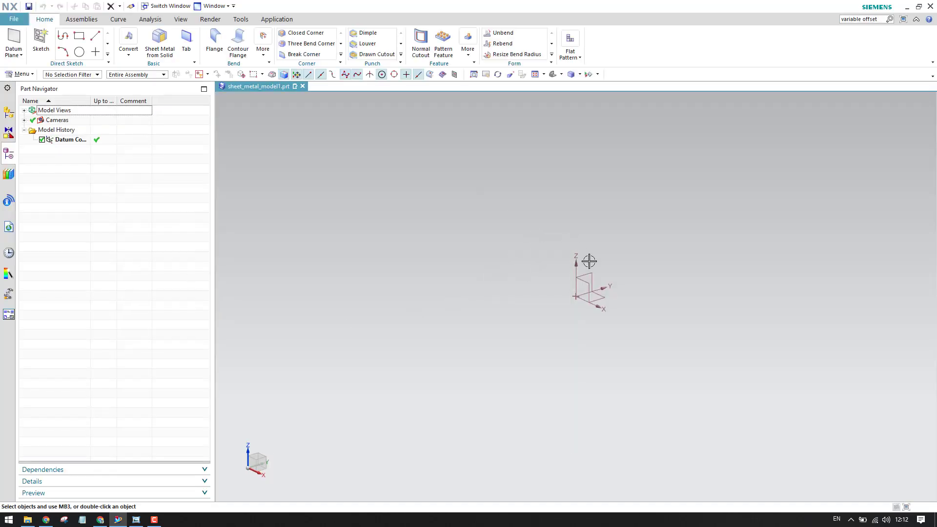
- Start a sketch on the YZ datum plane
{"action": "left_click", "coordinate": [41, 40]}
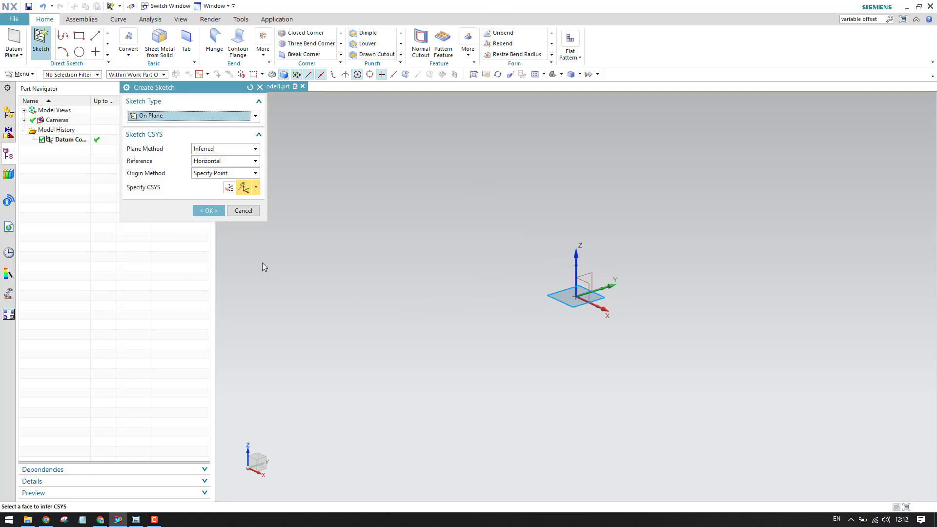
{"action": "left_click", "coordinate": [596, 276]}
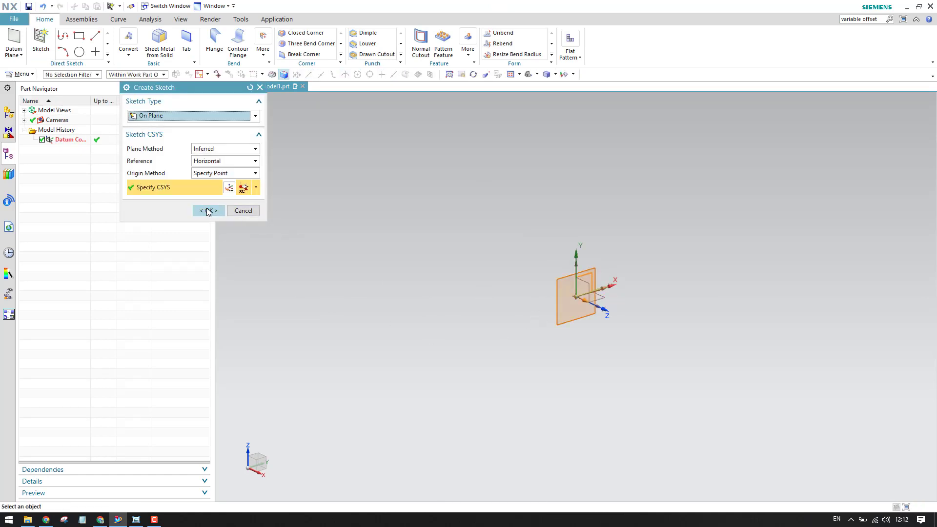
{"action": "left_click", "coordinate": [208, 212]}
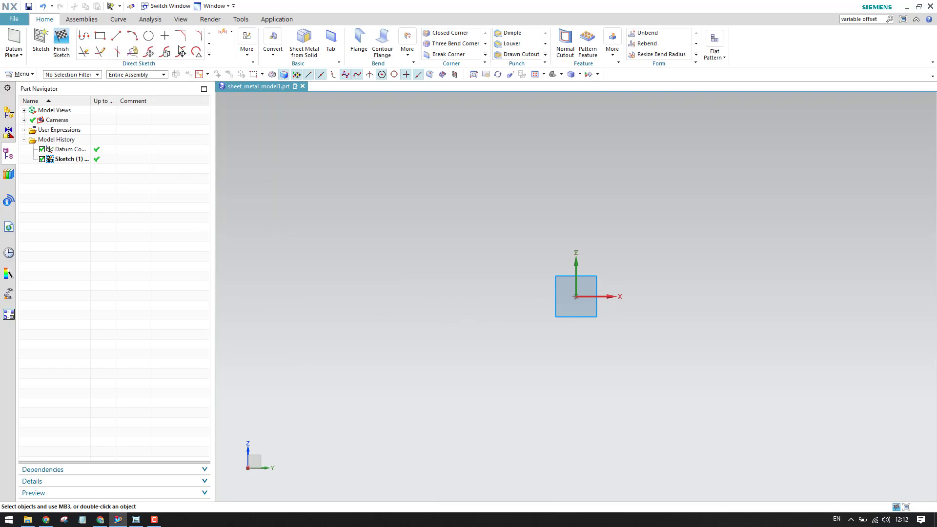
{"action": "left_click", "coordinate": [136, 520]}
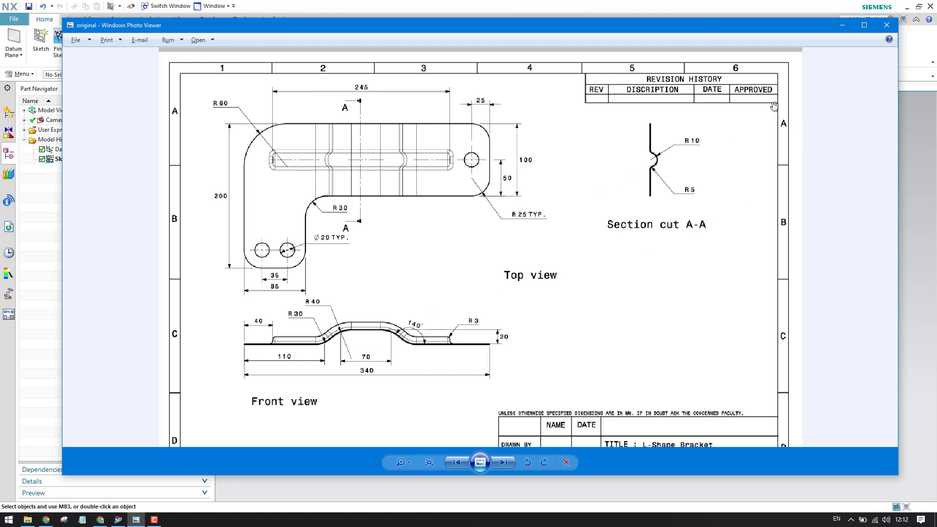
{"action": "left_click", "coordinate": [842, 25]}
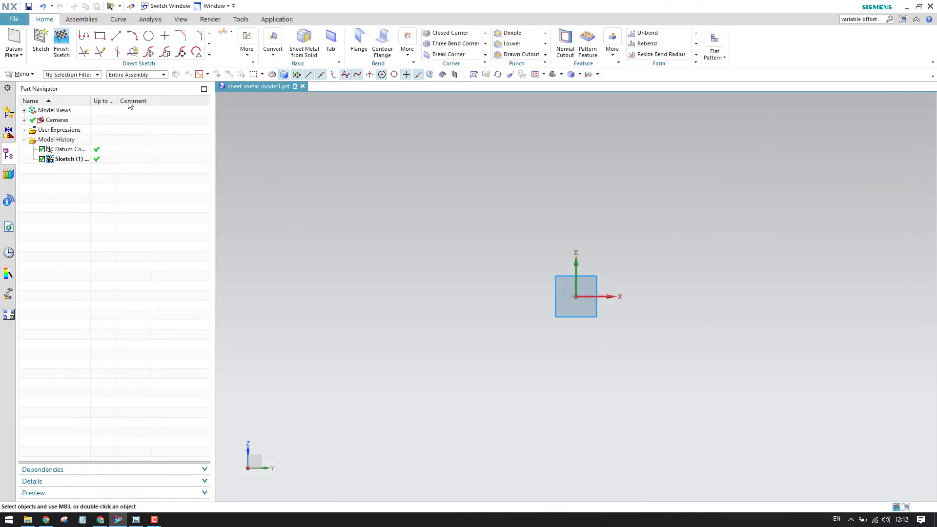
- Draw five connected lines from the origin (flat, rising slope, flat, falling slope, flat), then view the reference drawing
{"action": "left_click", "coordinate": [115, 37]}
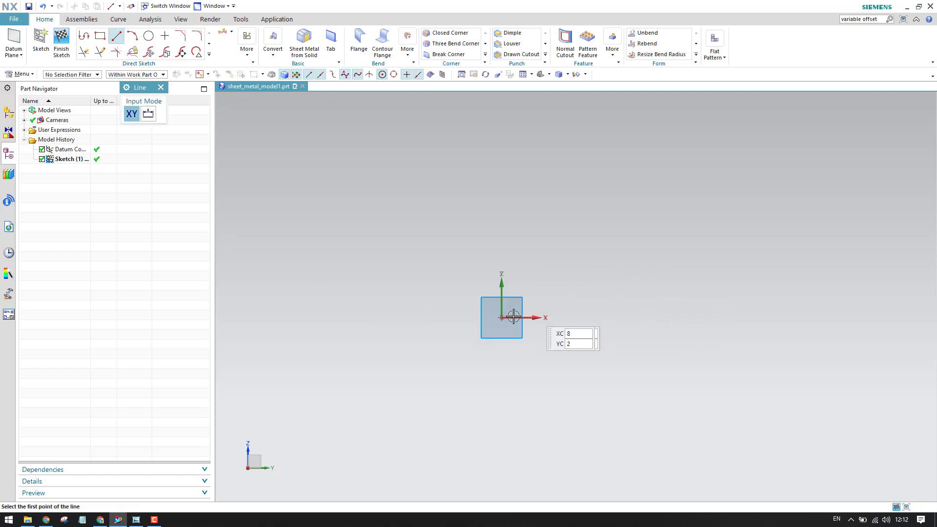
{"action": "left_click", "coordinate": [499, 320]}
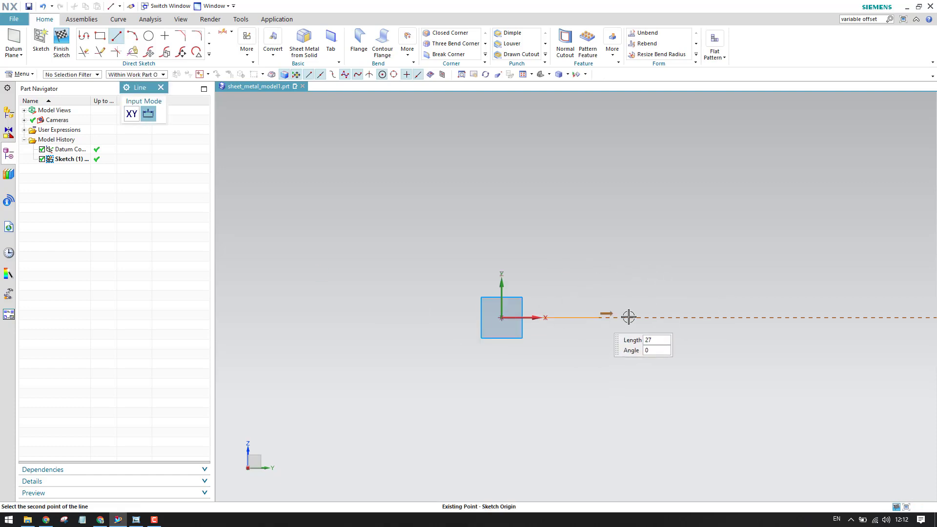
{"action": "left_click", "coordinate": [803, 321]}
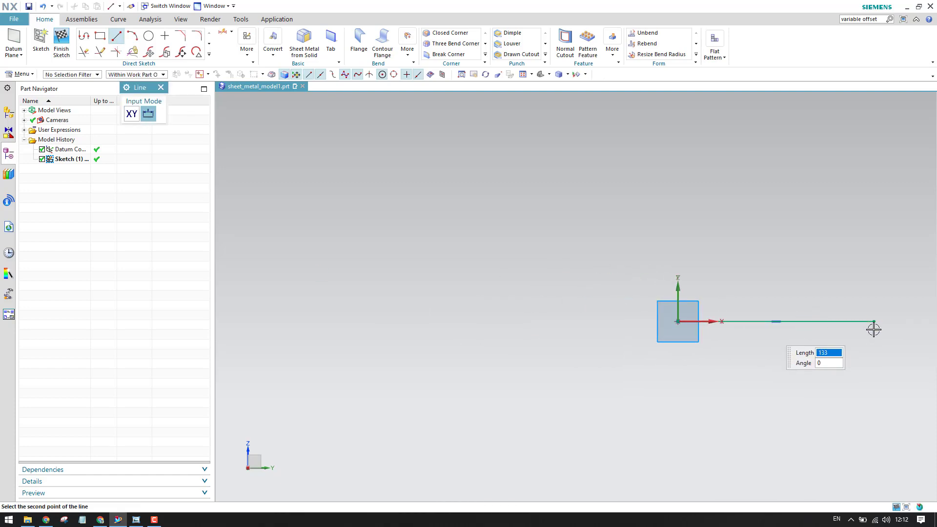
{"action": "left_click", "coordinate": [539, 321]}
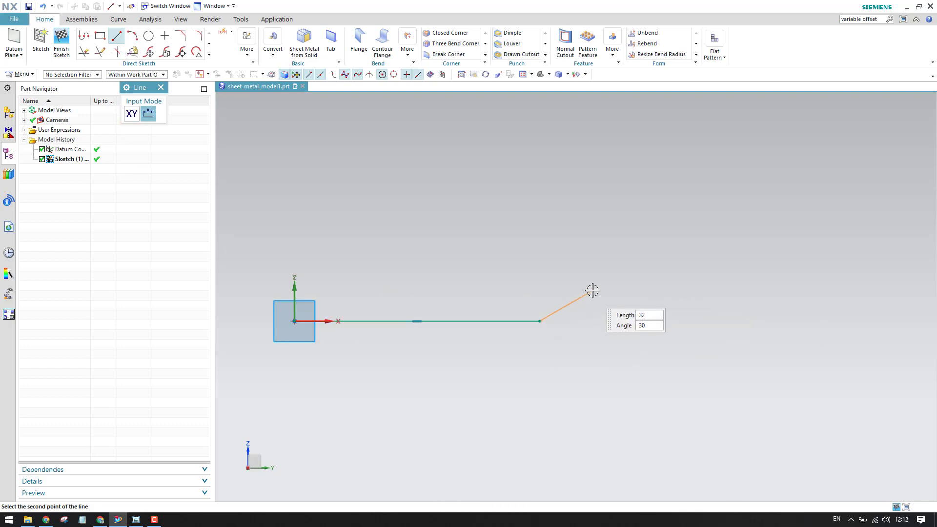
{"action": "scroll", "coordinate": [594, 285], "scroll_direction": "down", "scroll_amount": 2}
{"action": "left_click", "coordinate": [592, 287]}
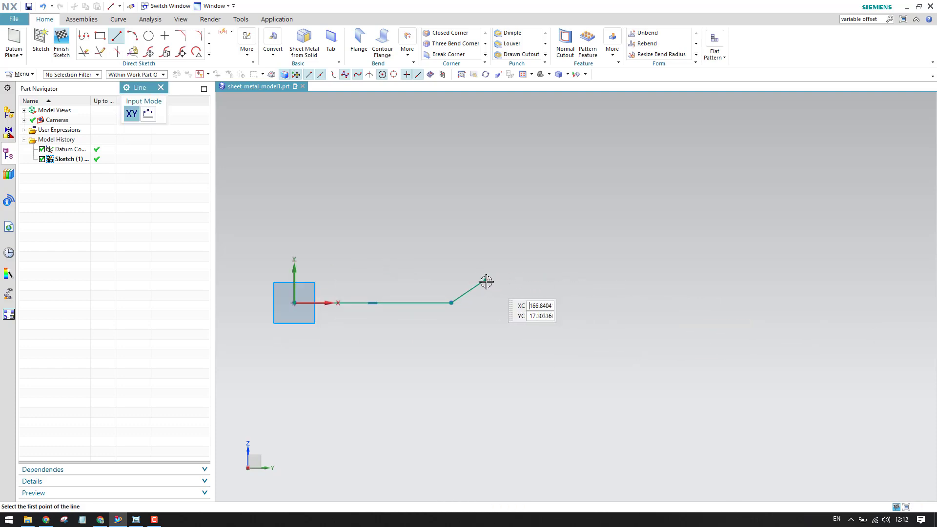
{"action": "left_click", "coordinate": [581, 280]}
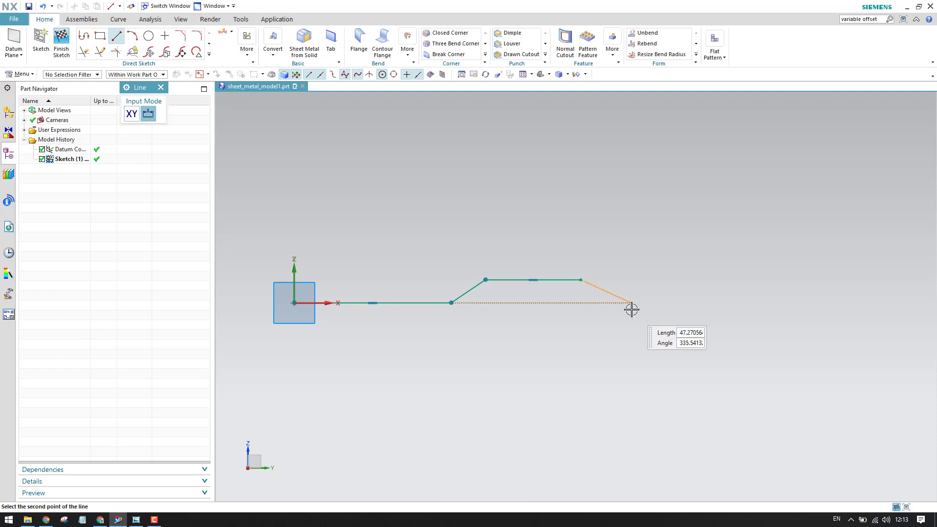
{"action": "left_click", "coordinate": [618, 303]}
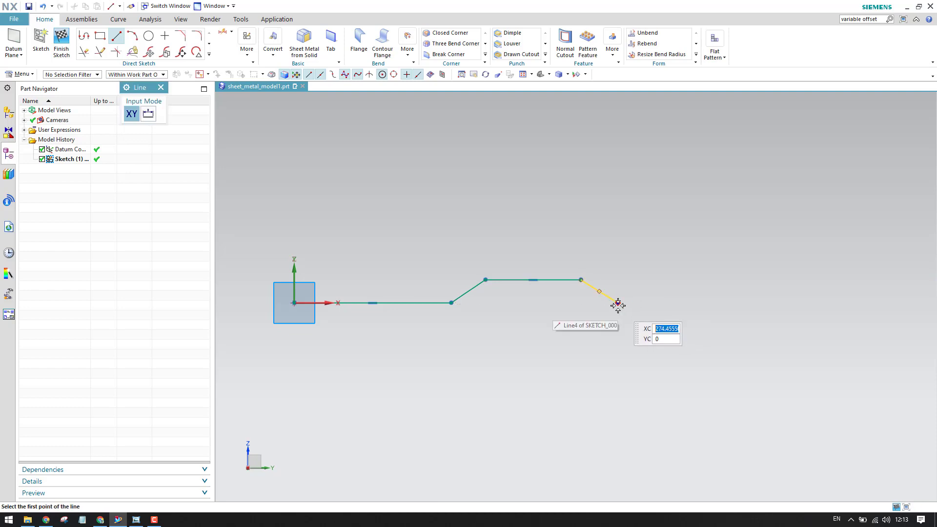
{"action": "left_click", "coordinate": [802, 303]}
{"action": "key", "text": "Escape"}
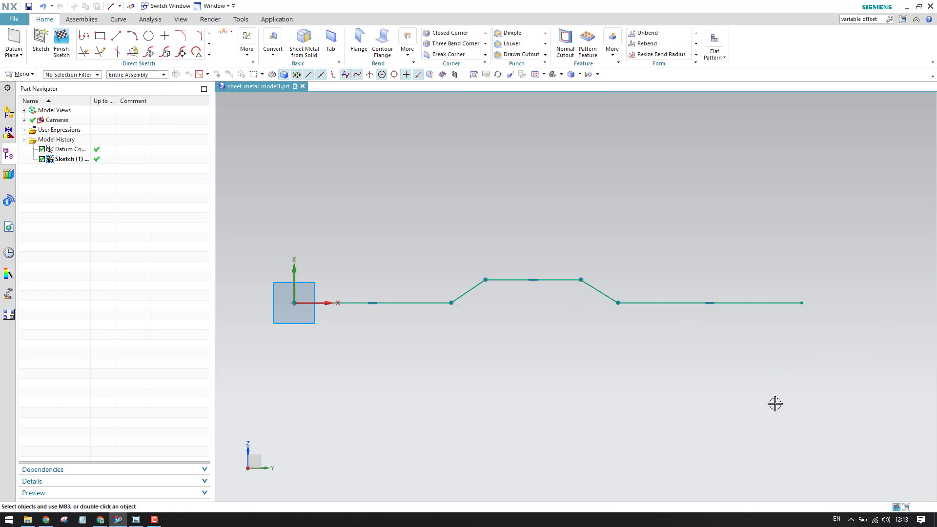
{"action": "key", "text": "alt+Tab"}
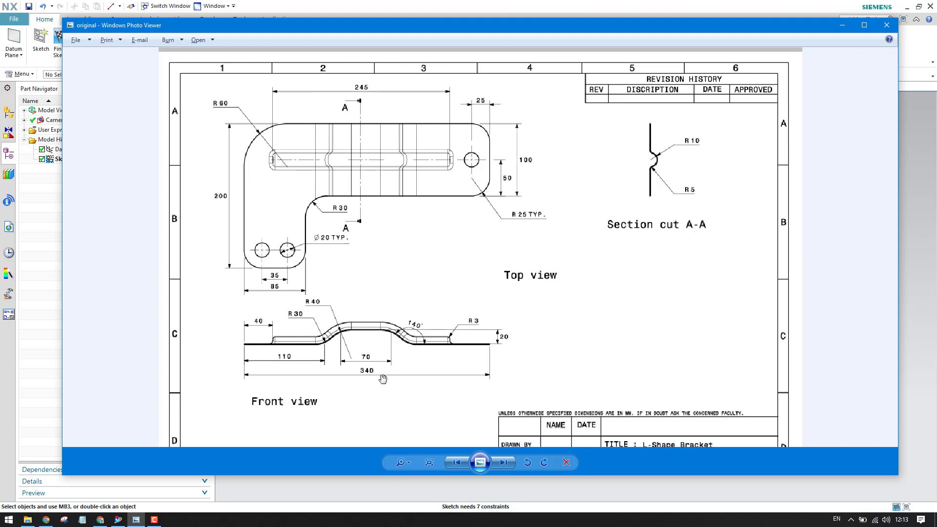
- Dimension the first flat line to 110 and the top flat span to 70
{"action": "left_click", "coordinate": [842, 25]}
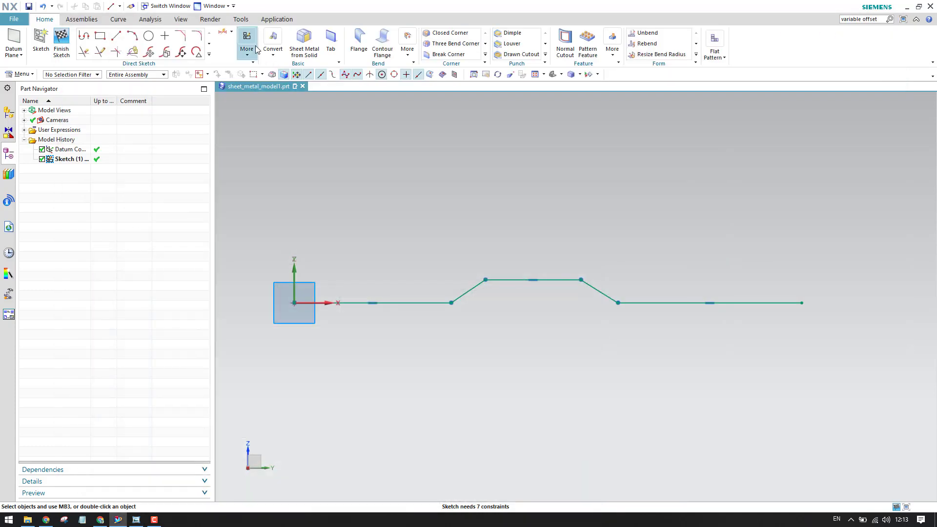
{"action": "key", "text": "d"}
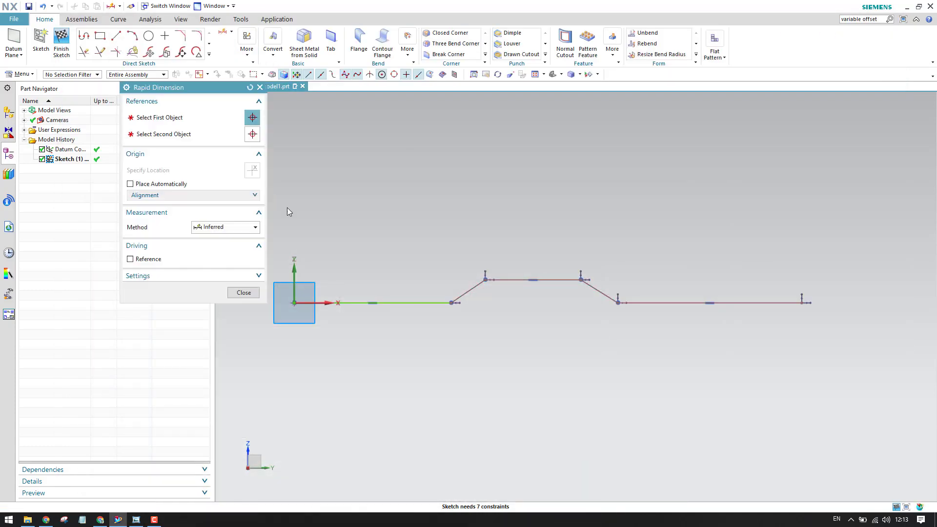
{"action": "left_click", "coordinate": [425, 306]}
{"action": "left_click", "coordinate": [374, 347]}
{"action": "type", "text": "11"}
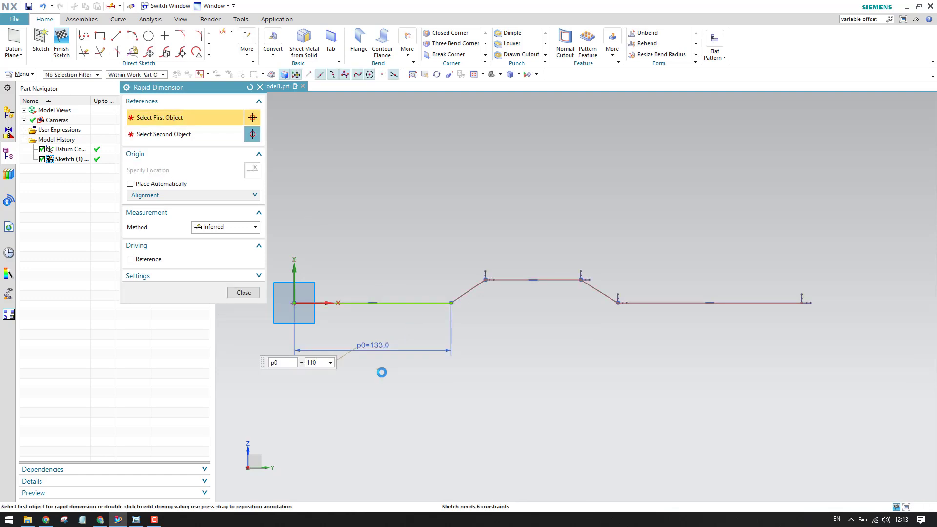
{"action": "type", "text": "0"}
{"action": "key", "text": "Return"}
{"action": "left_click", "coordinate": [452, 283]}
{"action": "left_click", "coordinate": [531, 284]}
{"action": "left_click", "coordinate": [481, 354]}
{"action": "type", "text": "70"}
{"action": "key", "text": "Return"}
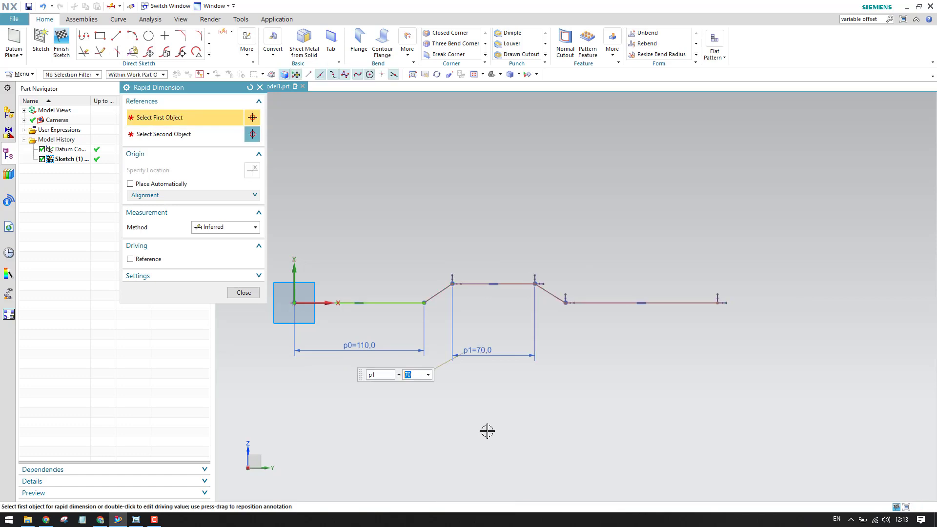
- Add the 340 overall length dimension across the profile
{"action": "left_click", "coordinate": [715, 303]}
{"action": "left_click", "coordinate": [295, 303]}
{"action": "left_click", "coordinate": [480, 432]}
{"action": "type", "text": "340"}
{"action": "key", "text": "Return"}
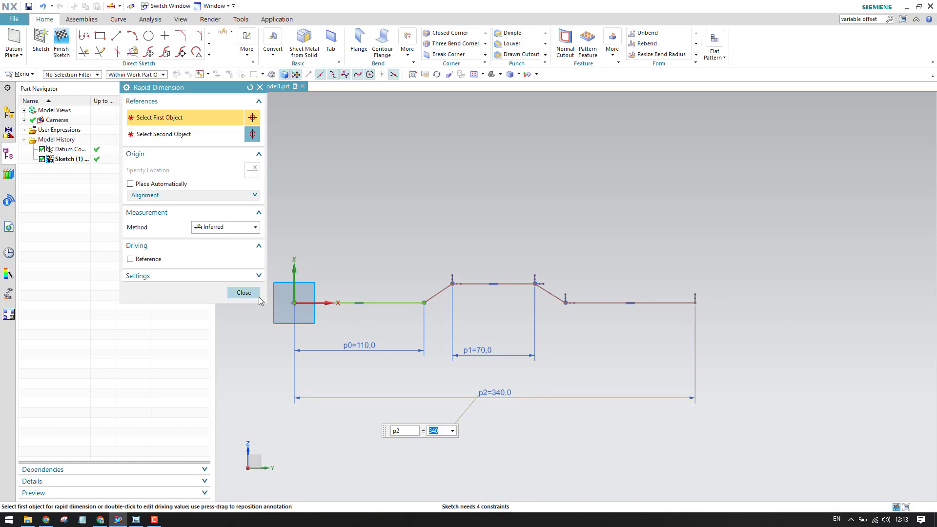
{"action": "left_click", "coordinate": [251, 293]}
{"action": "scroll", "coordinate": [415, 300], "scroll_direction": "up", "scroll_amount": 3}
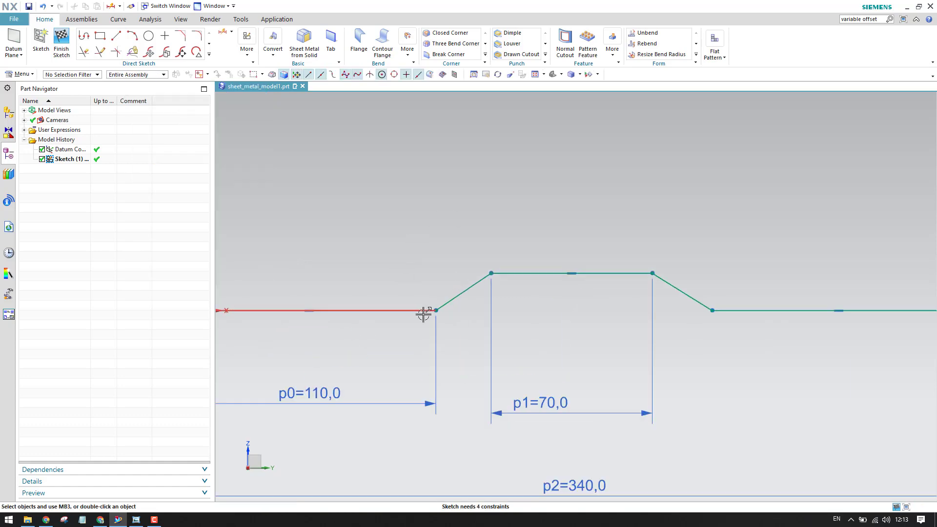
- Make the left and right flat lines collinear, then briefly check the reference drawing
{"action": "key", "text": "c"}
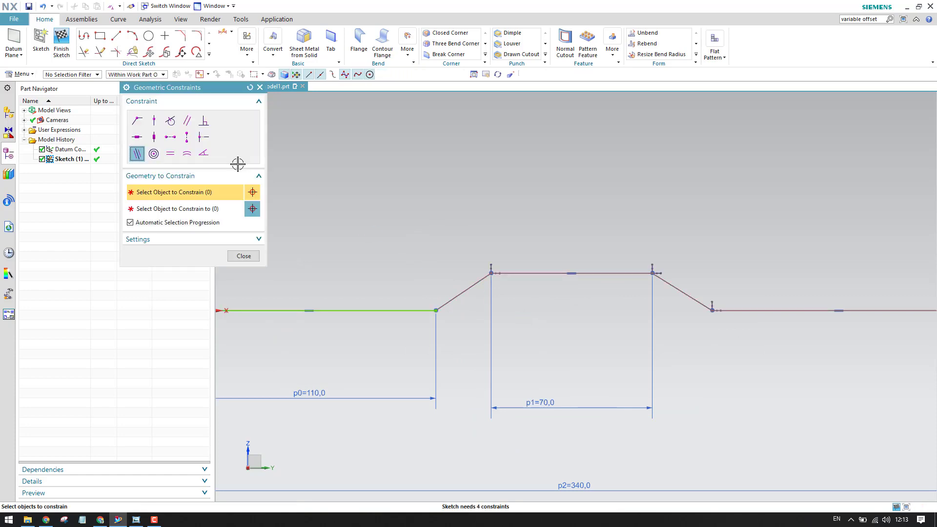
{"action": "left_click", "coordinate": [313, 309]}
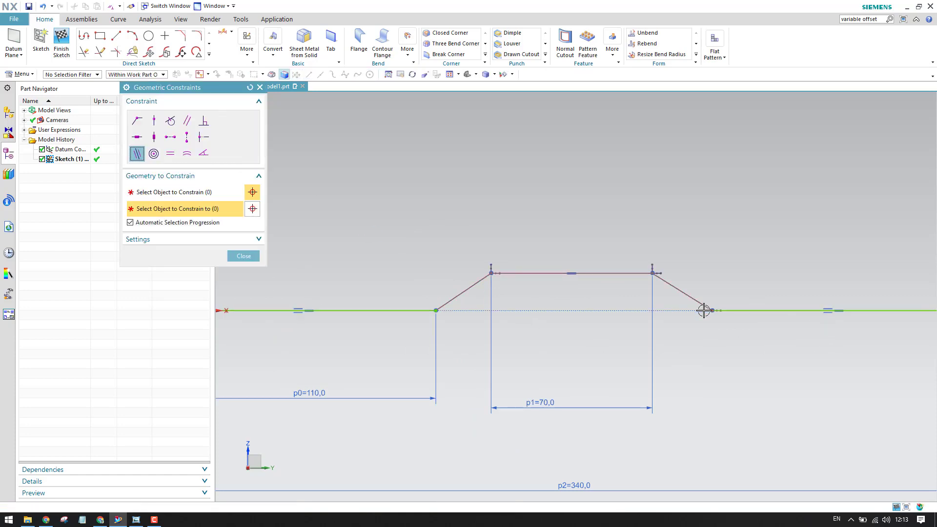
{"action": "left_click", "coordinate": [755, 311]}
{"action": "left_click", "coordinate": [243, 256]}
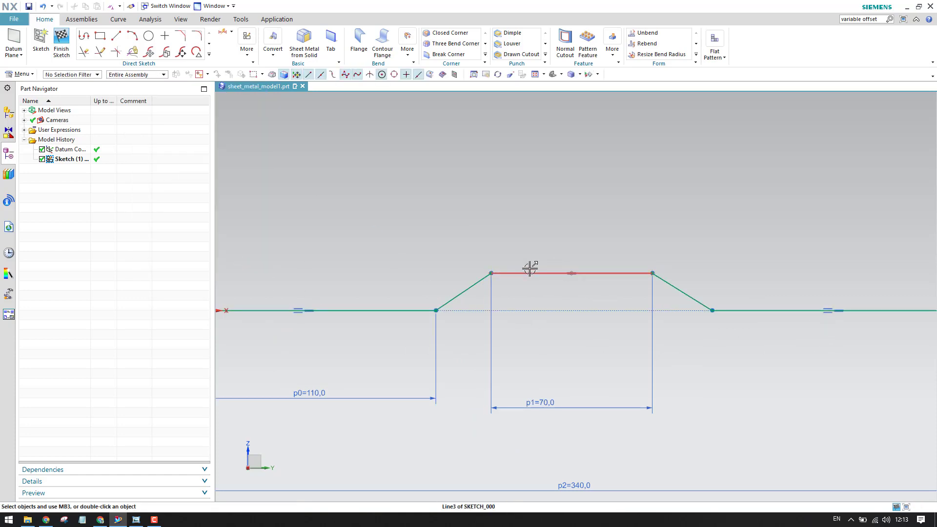
{"action": "left_click", "coordinate": [136, 520]}
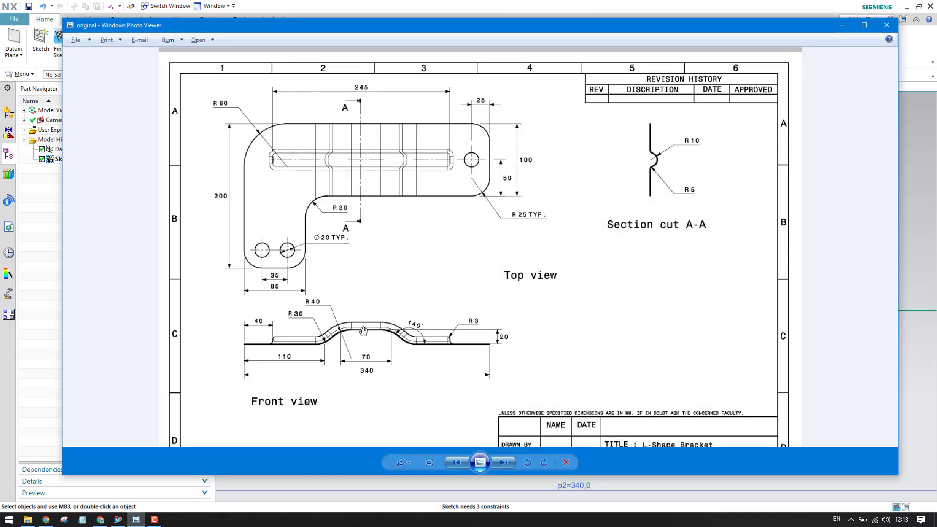
{"action": "left_click", "coordinate": [841, 25]}
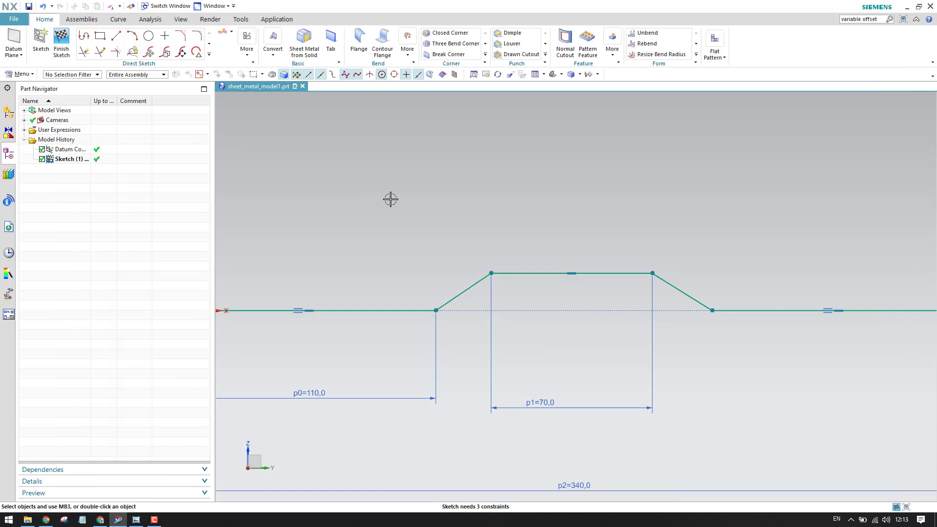
- Dimension the rise height between the top line and baseline to 20, checking the reference drawing
{"action": "key", "text": "d"}
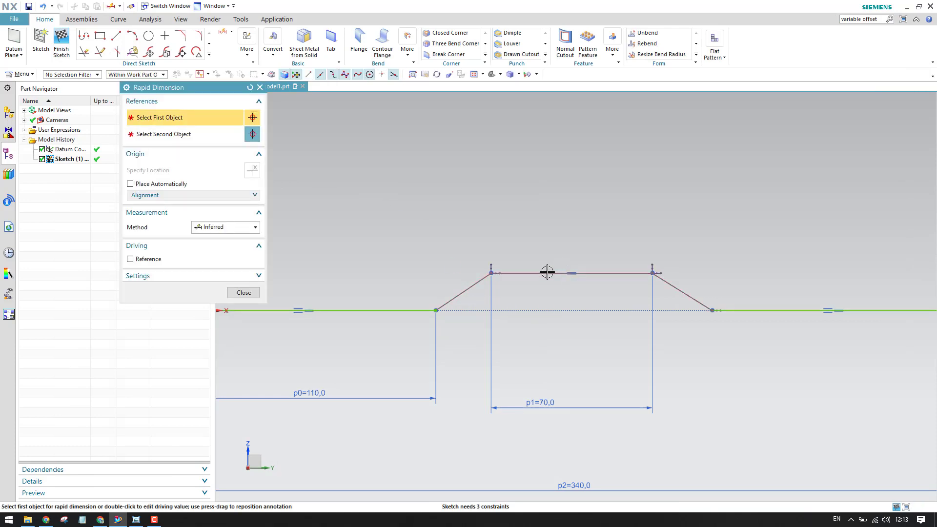
{"action": "left_click", "coordinate": [547, 271]}
{"action": "left_click", "coordinate": [393, 310]}
{"action": "scroll", "coordinate": [392, 278], "scroll_direction": "down", "scroll_amount": 1}
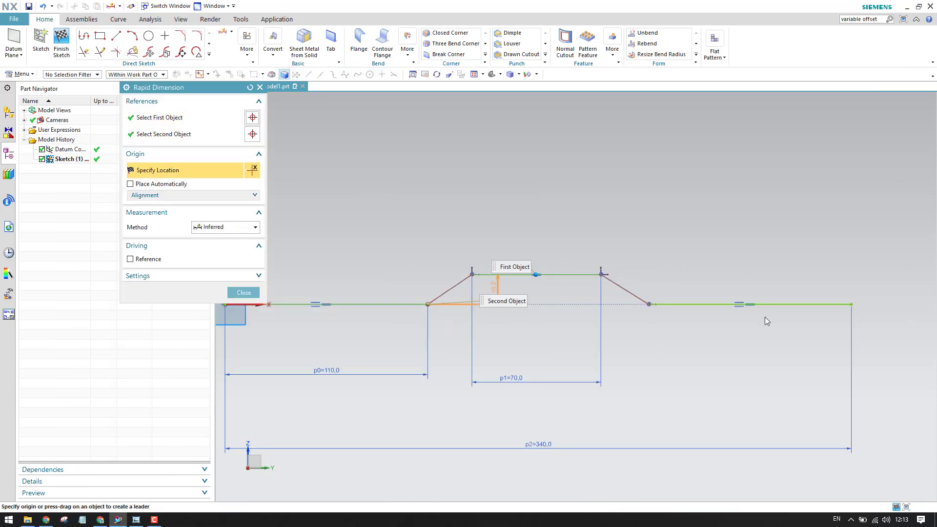
{"action": "left_click", "coordinate": [902, 365]}
{"action": "type", "text": "20"}
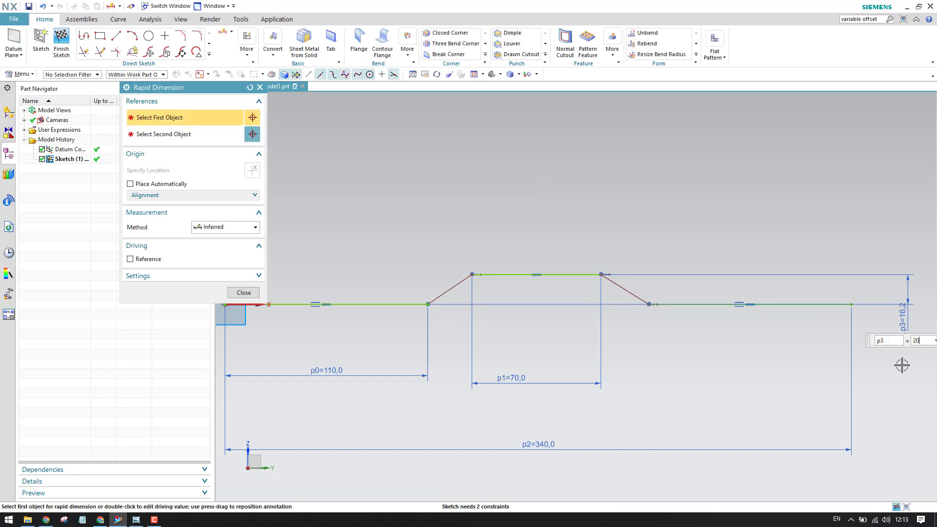
{"action": "key", "text": "Return"}
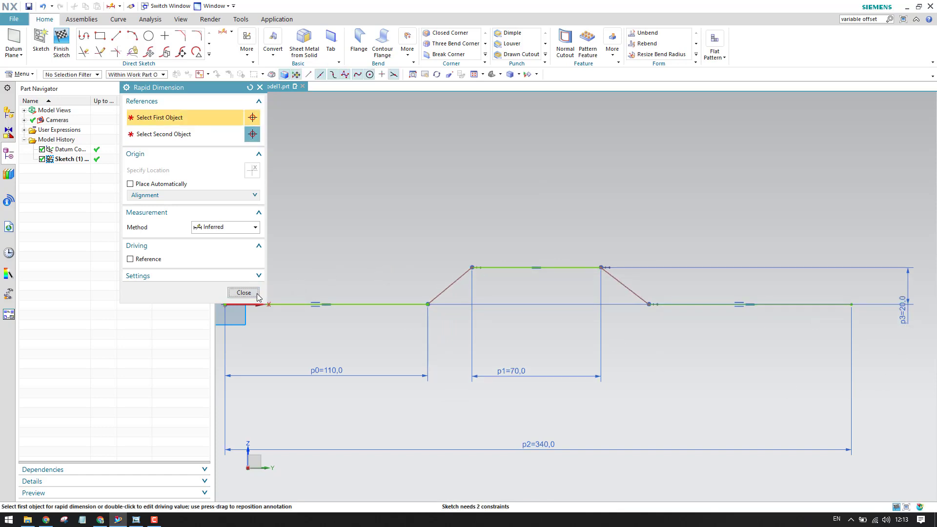
{"action": "left_click", "coordinate": [257, 295]}
{"action": "key", "text": "alt+Tab"}
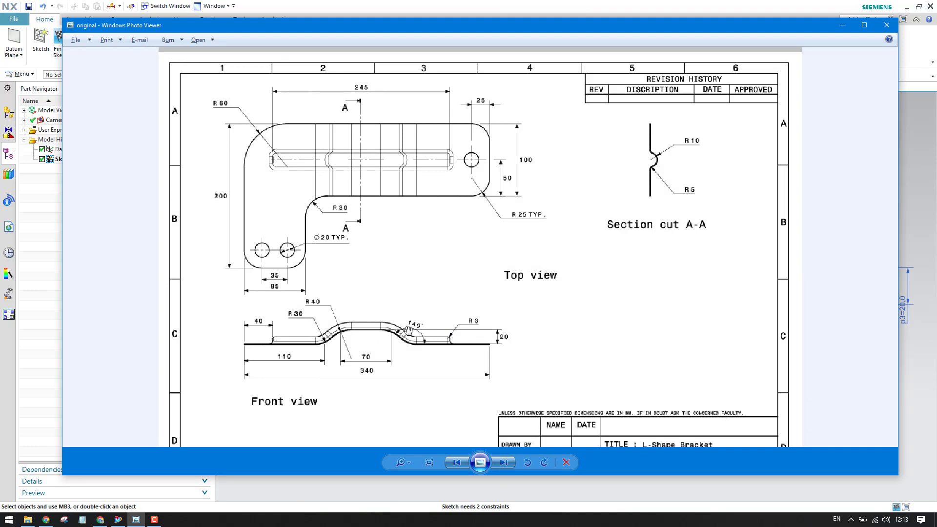
{"action": "key", "text": "alt+Tab"}
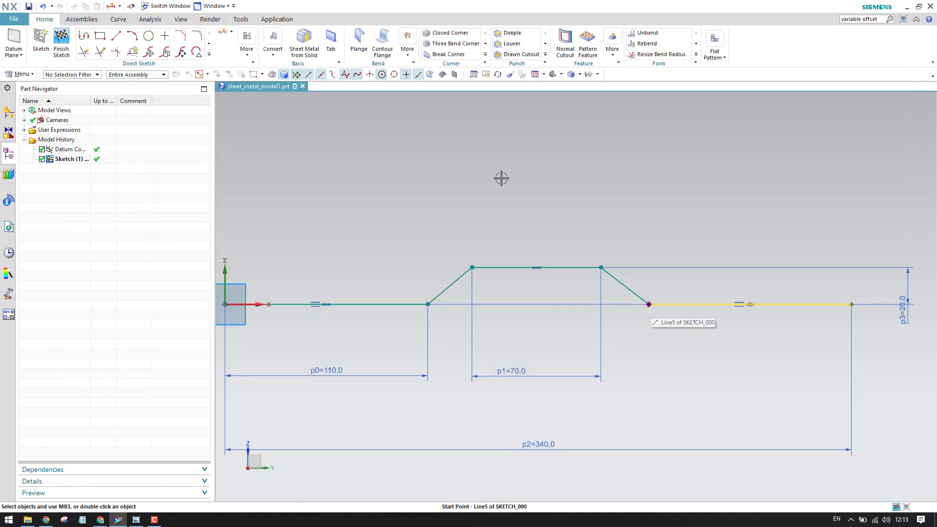
- Set both slope angles to 140° against the flat lines, then view the reference drawing
{"action": "left_click", "coordinate": [458, 278]}
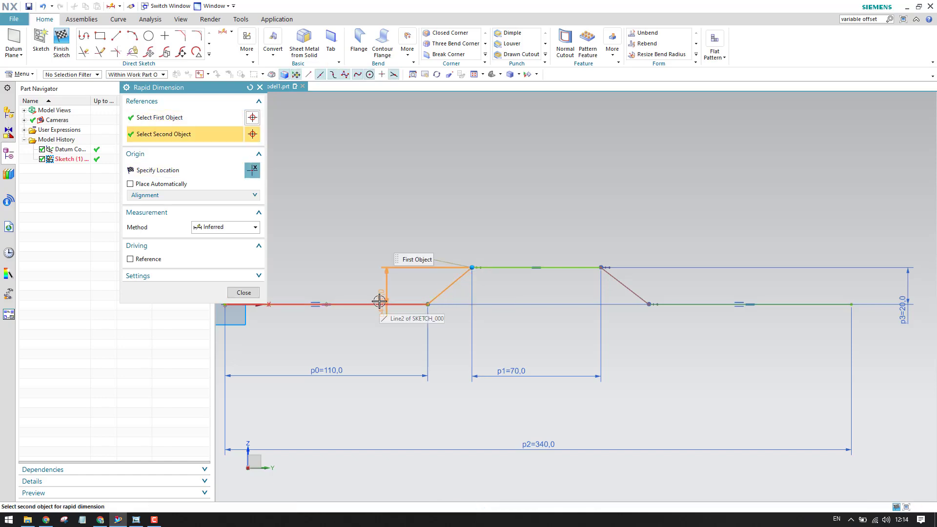
{"action": "left_click", "coordinate": [416, 279]}
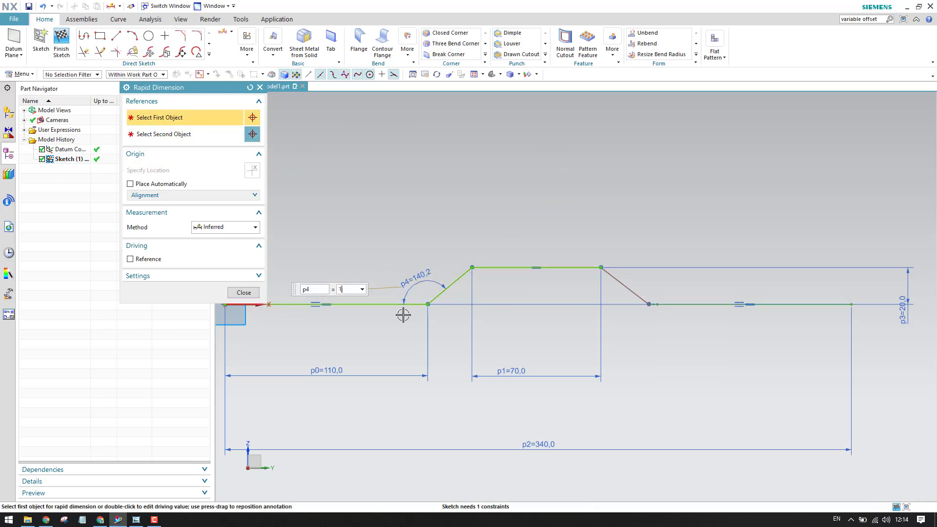
{"action": "key", "text": "Return"}
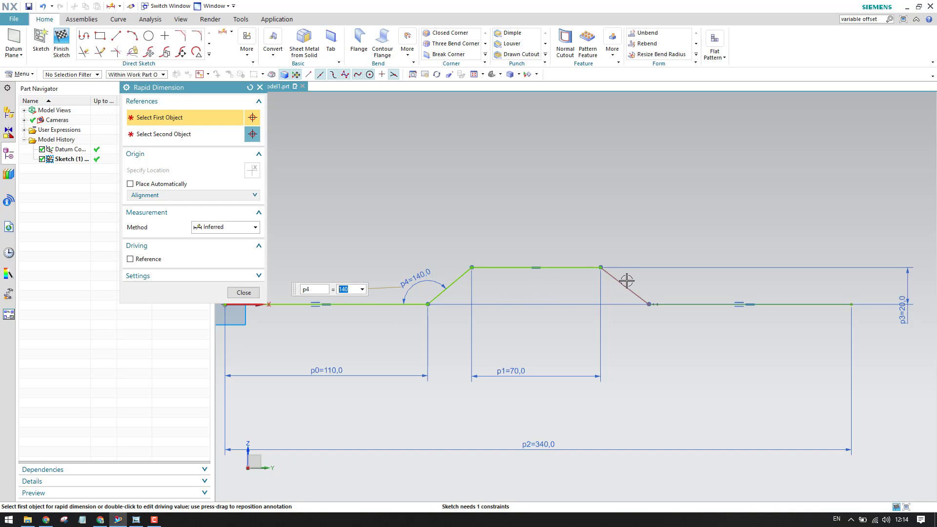
{"action": "left_click", "coordinate": [243, 292]}
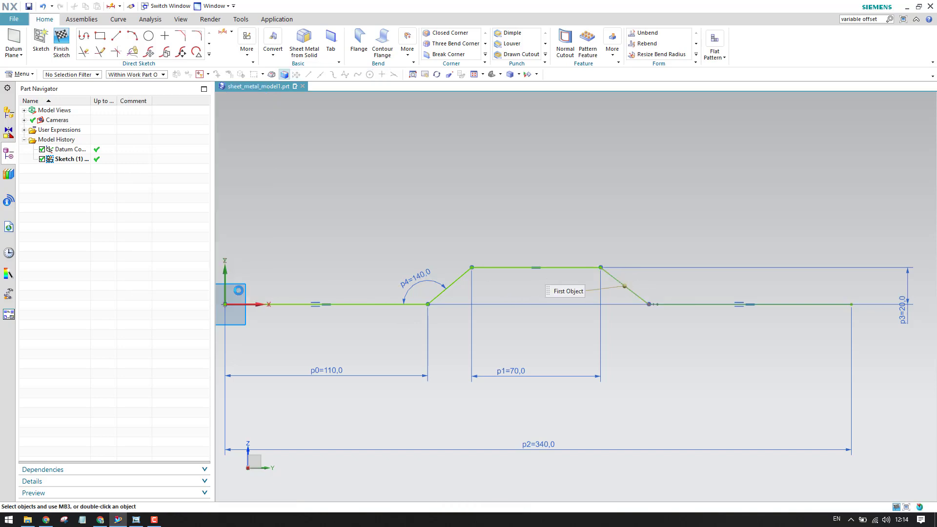
{"action": "key", "text": "d"}
{"action": "left_click", "coordinate": [601, 268]}
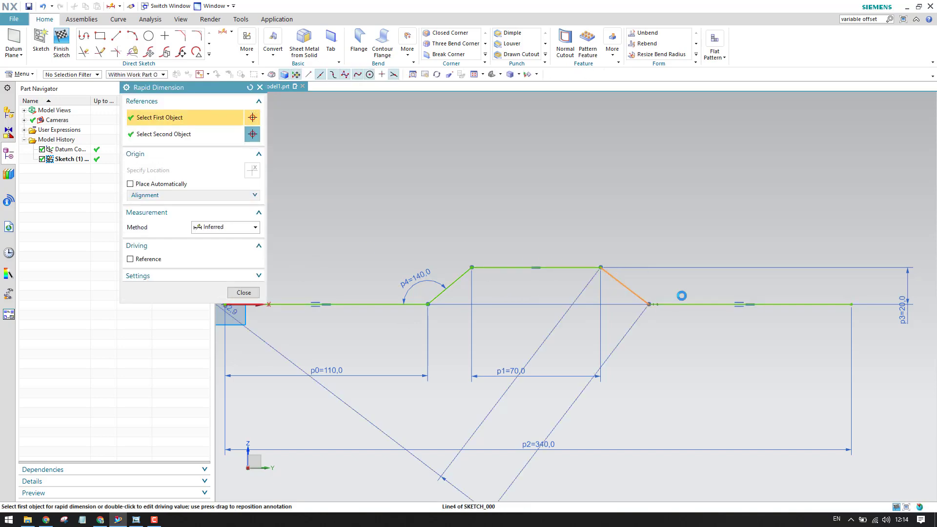
{"action": "left_click", "coordinate": [682, 301]}
{"action": "left_click", "coordinate": [673, 303]}
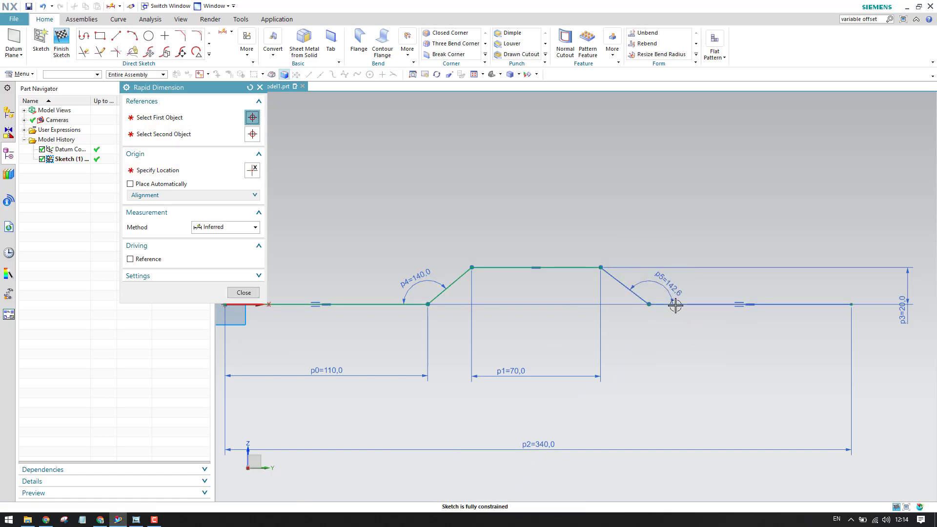
{"action": "type", "text": "140"}
{"action": "key", "text": "Return"}
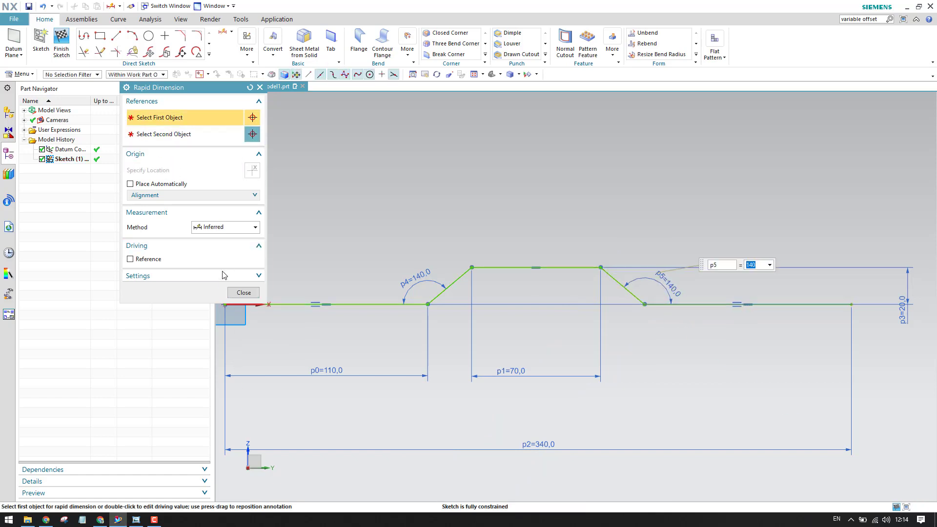
{"action": "left_click", "coordinate": [243, 293]}
{"action": "key", "text": "alt+Tab"}
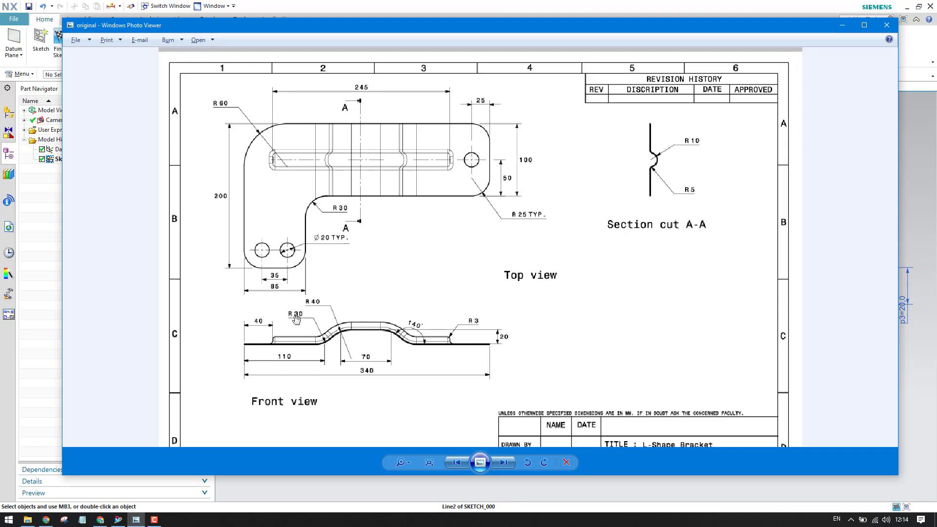
- Fillet the first bend with radius 30 and the top-left corner with radius 40
{"action": "key", "text": "alt+Tab"}
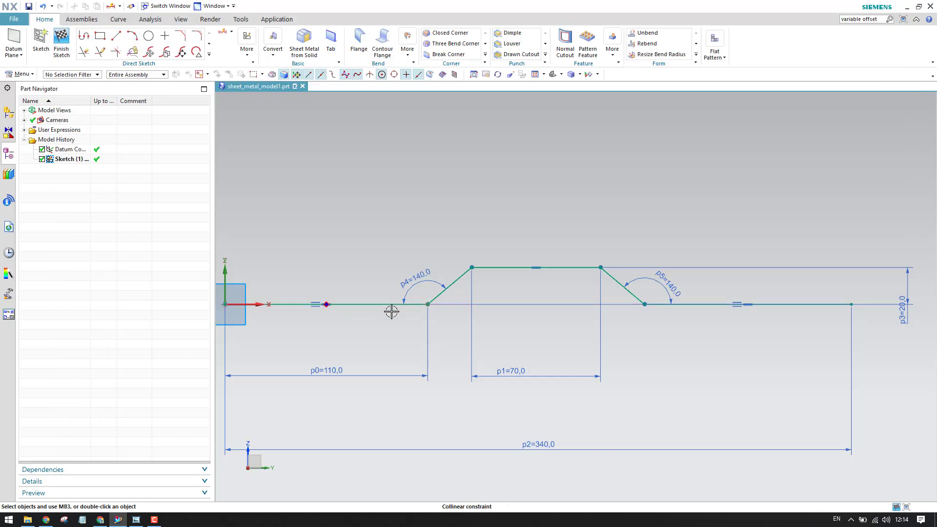
{"action": "key", "text": "f"}
{"action": "scroll", "coordinate": [373, 239], "scroll_direction": "down", "scroll_amount": 2}
{"action": "scroll", "coordinate": [429, 314], "scroll_direction": "up", "scroll_amount": 4}
{"action": "left_click", "coordinate": [428, 315]}
{"action": "left_click", "coordinate": [476, 302]}
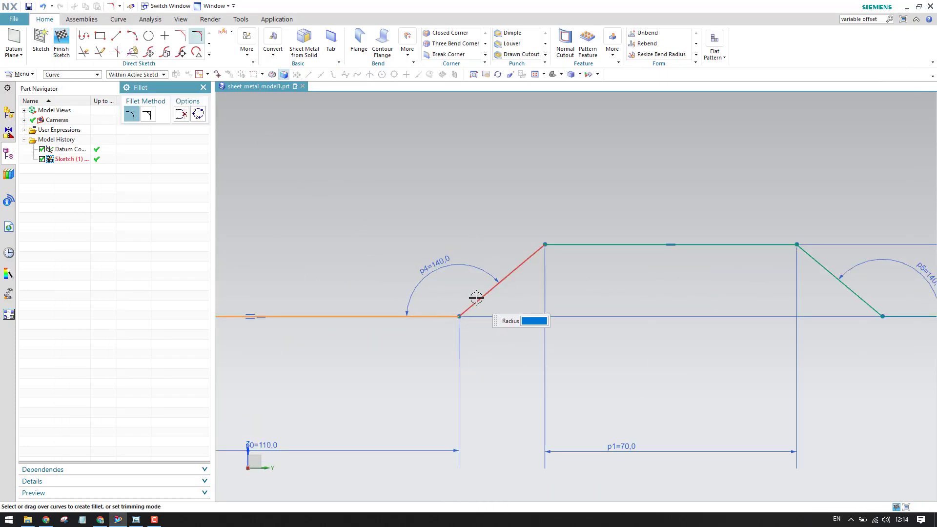
{"action": "left_click", "coordinate": [459, 300]}
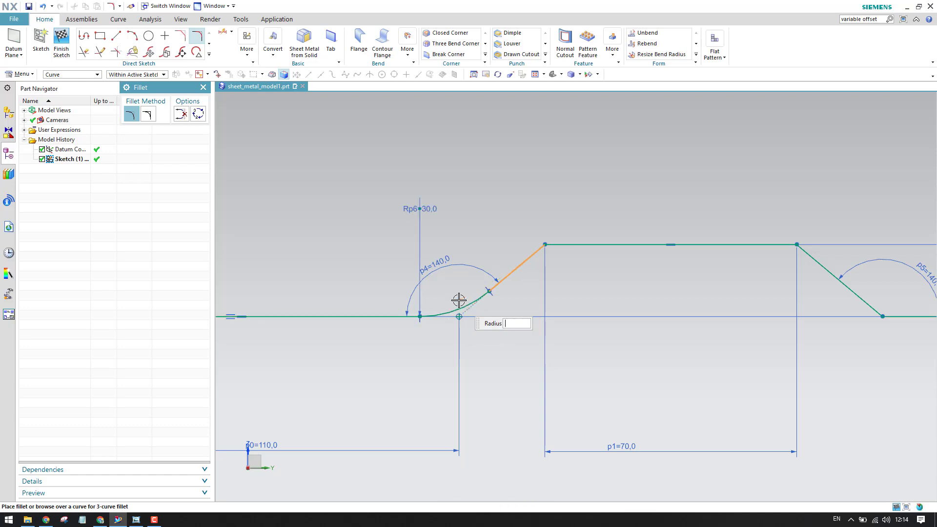
{"action": "left_click", "coordinate": [575, 245]}
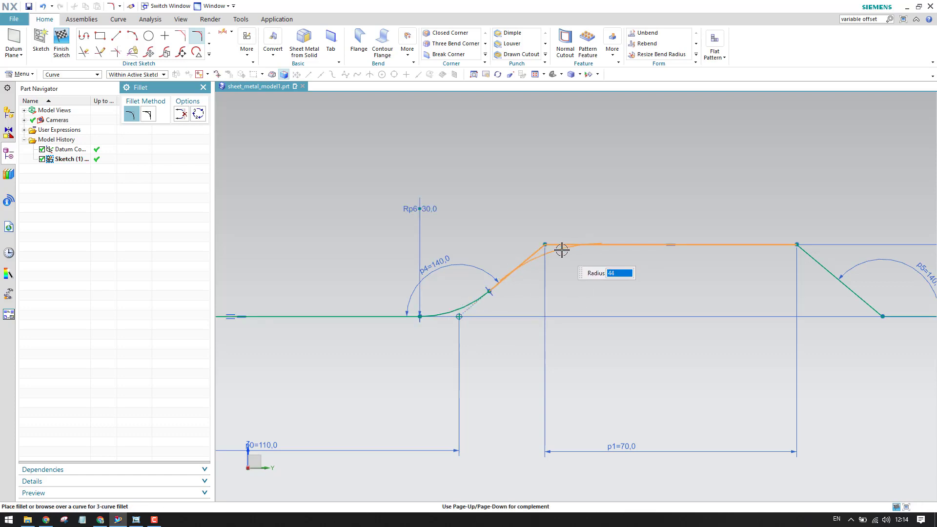
{"action": "left_click", "coordinate": [562, 250]}
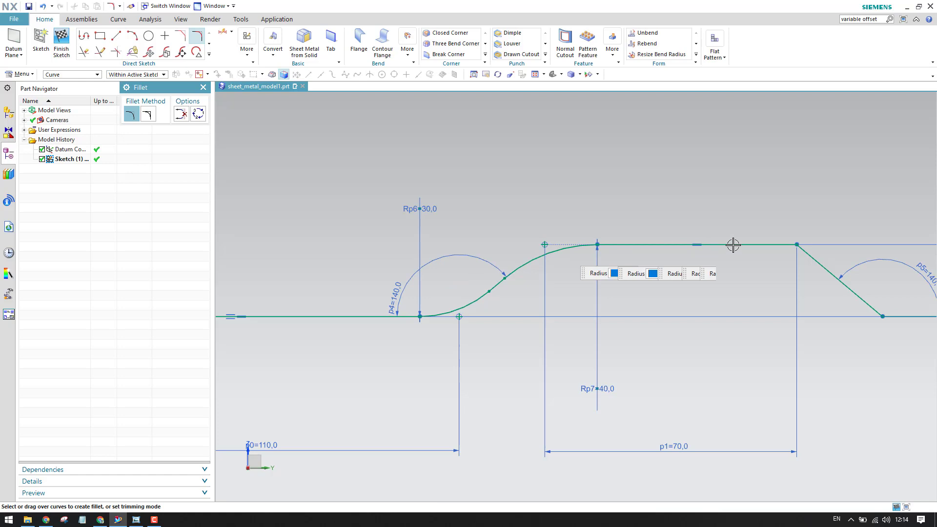
- Fillet the top-right corner with radius 40 and the last bend with radius 30
{"action": "left_click", "coordinate": [800, 260]}
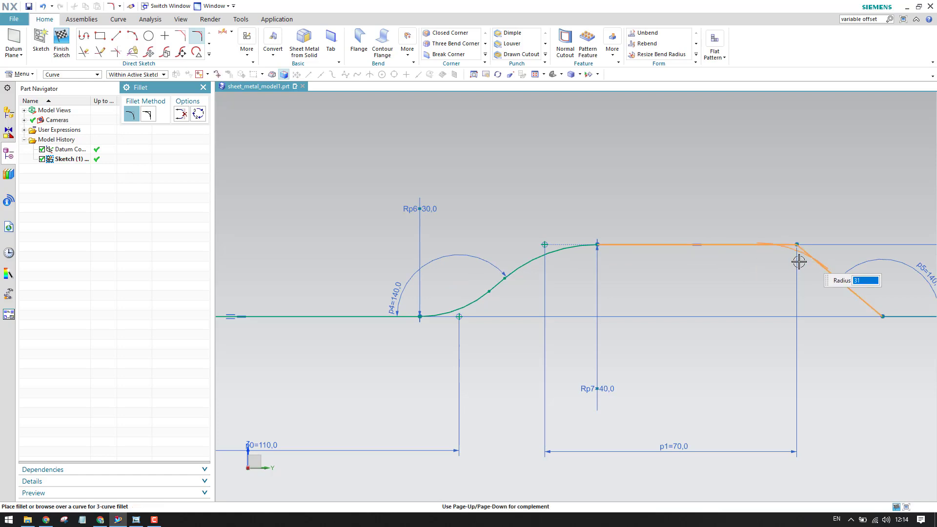
{"action": "type", "text": "40"}
{"action": "key", "text": "Return"}
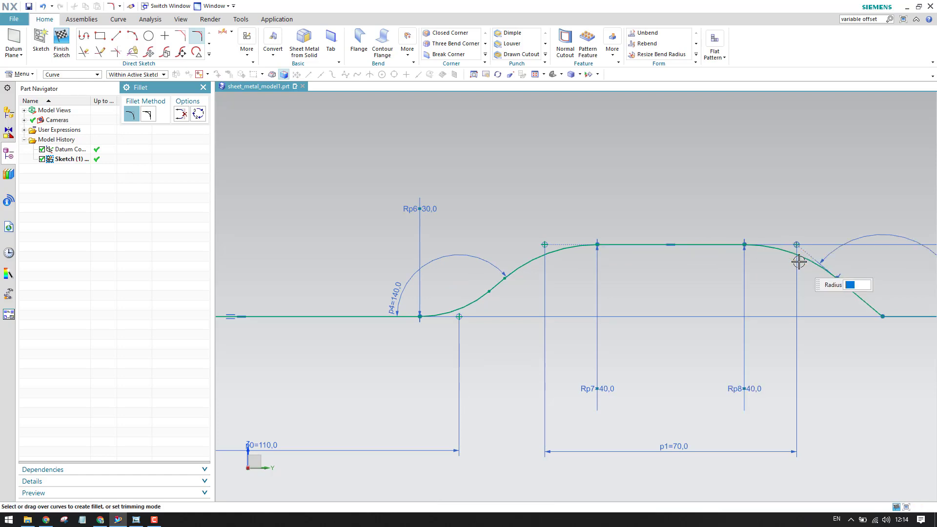
{"action": "scroll", "coordinate": [804, 253], "scroll_direction": "up", "scroll_amount": 2}
{"action": "left_click", "coordinate": [599, 227]}
{"action": "left_click", "coordinate": [632, 238]}
{"action": "type", "text": "30"}
{"action": "key", "text": "Return"}
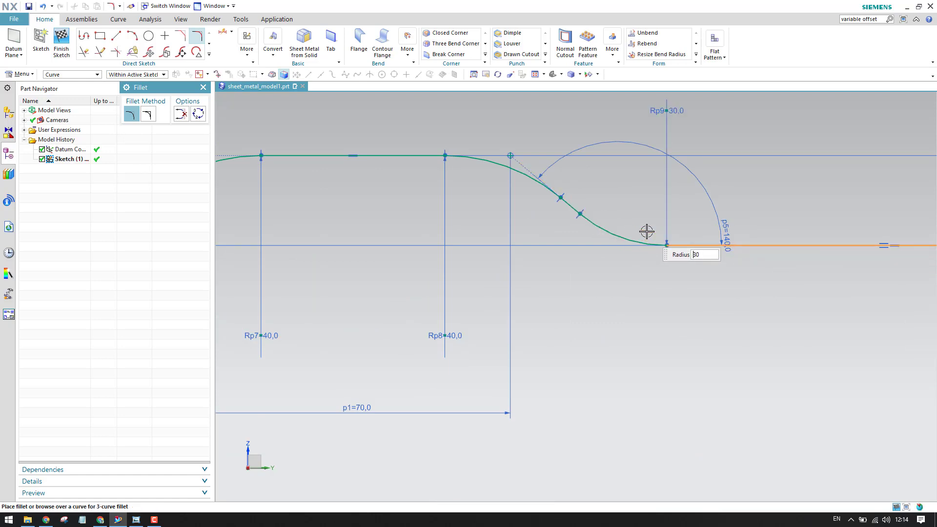
{"action": "left_click", "coordinate": [203, 87]}
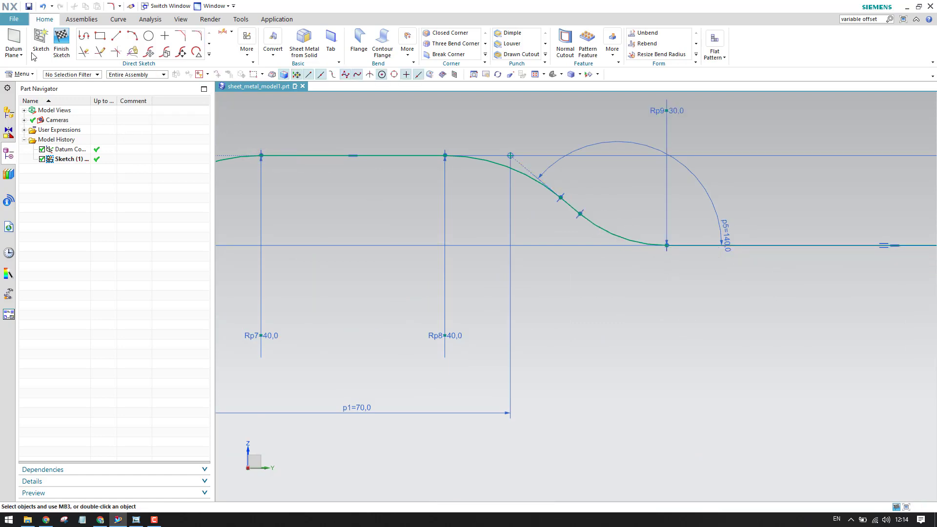
- Finish the sketch, leaving the rounded profile curve in the model, and review the reference drawing
{"action": "scroll", "coordinate": [825, 268], "scroll_direction": "down", "scroll_amount": 3}
{"action": "scroll", "coordinate": [517, 262], "scroll_direction": "down", "scroll_amount": 3}
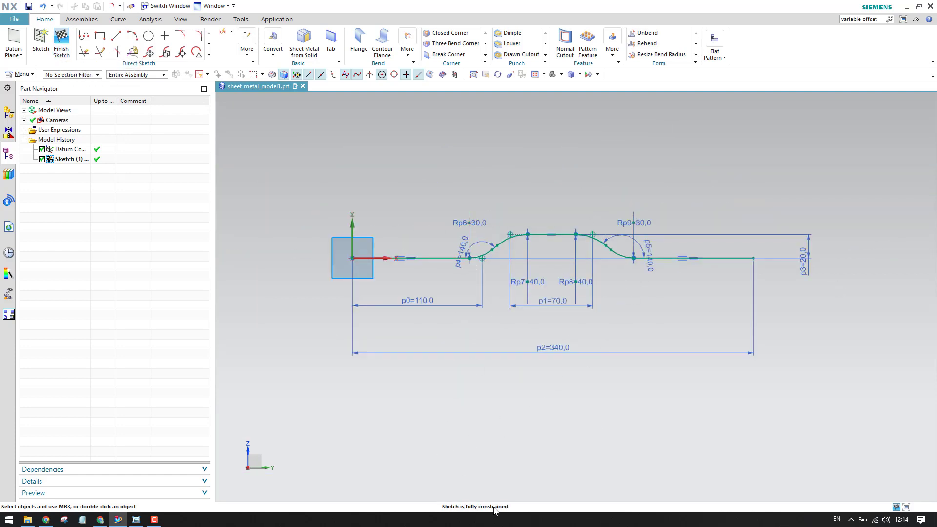
{"action": "left_click", "coordinate": [61, 43]}
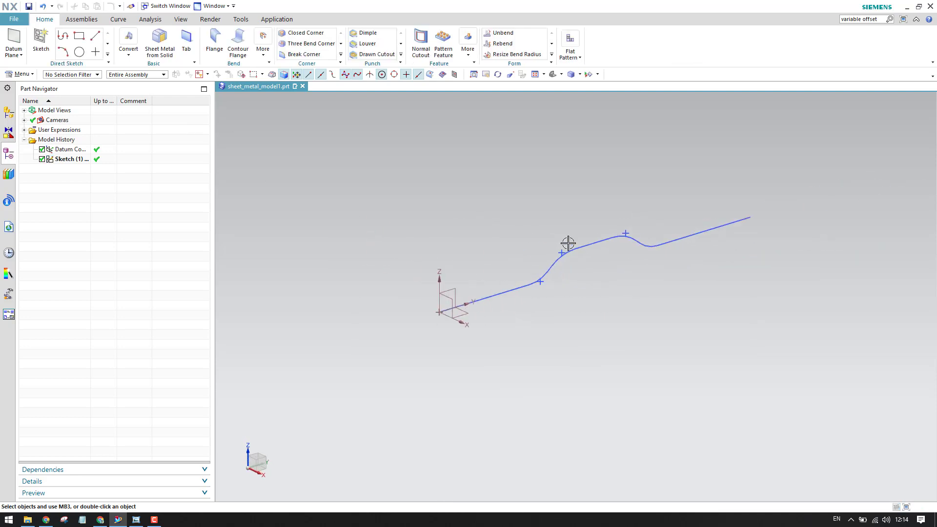
{"action": "left_click", "coordinate": [133, 520]}
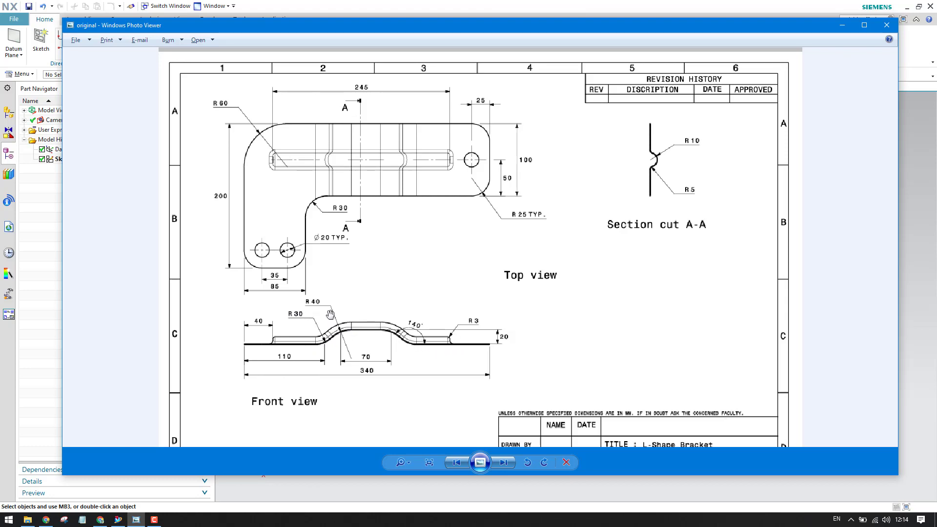
{"action": "left_click", "coordinate": [842, 25]}
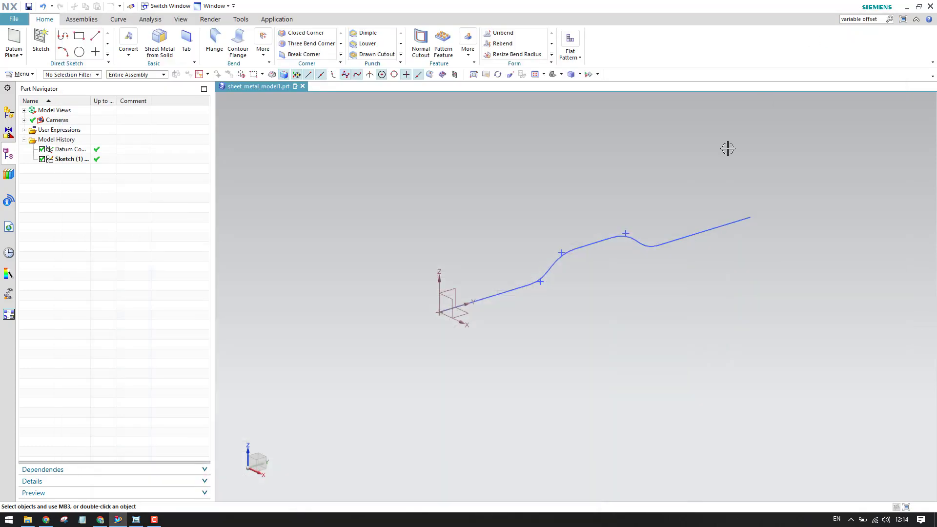
- Start a Contour Flange on the rounded profile curve chain
{"action": "left_click", "coordinate": [244, 51]}
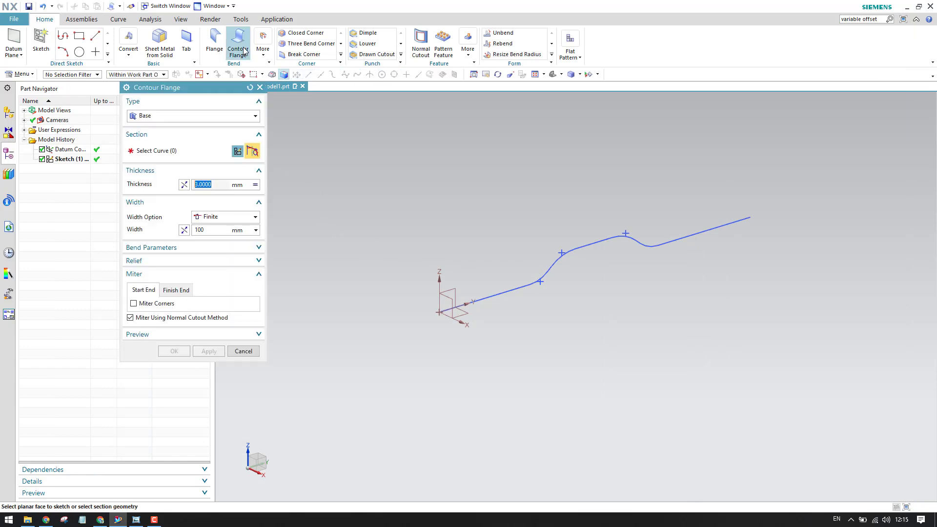
{"action": "left_click", "coordinate": [497, 298]}
{"action": "scroll", "coordinate": [484, 288], "scroll_direction": "up", "scroll_amount": 5}
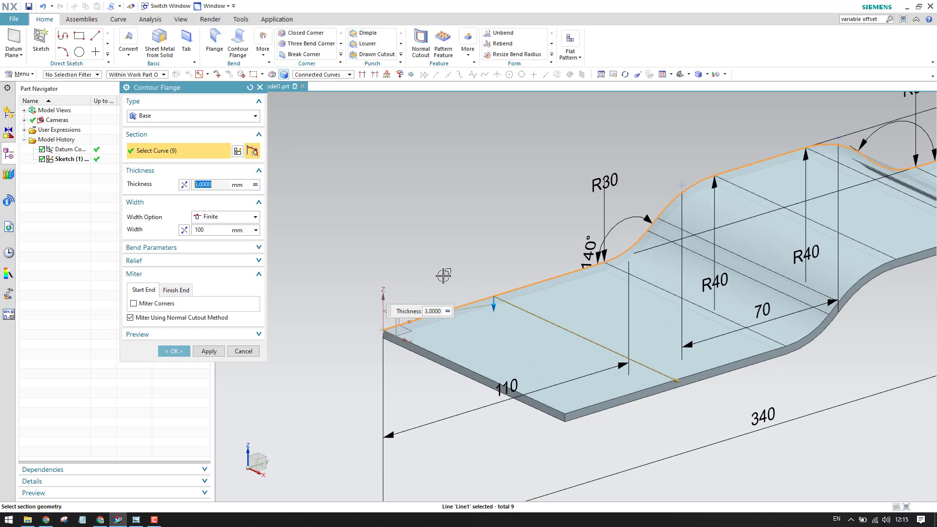
{"action": "scroll", "coordinate": [481, 308], "scroll_direction": "down", "scroll_amount": 4}
{"action": "key", "text": "alt+Tab"}
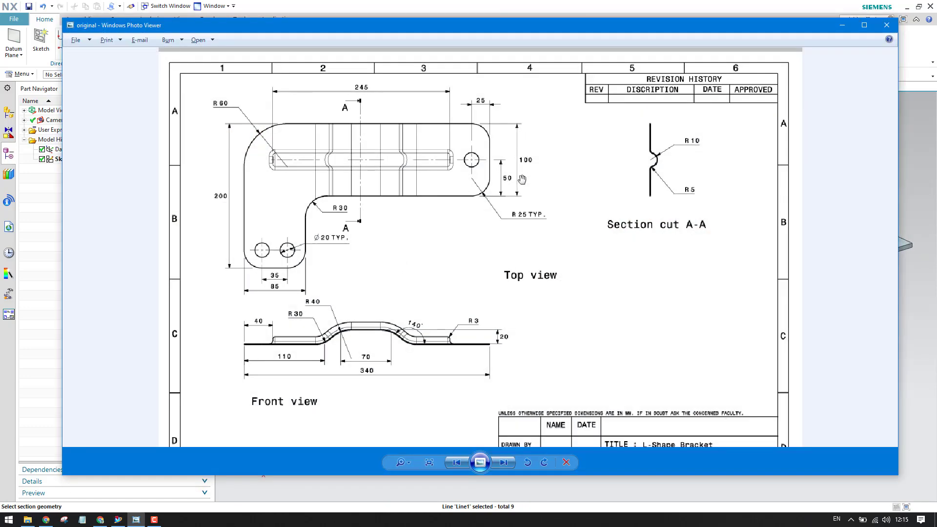
{"action": "key", "text": "alt+Tab"}
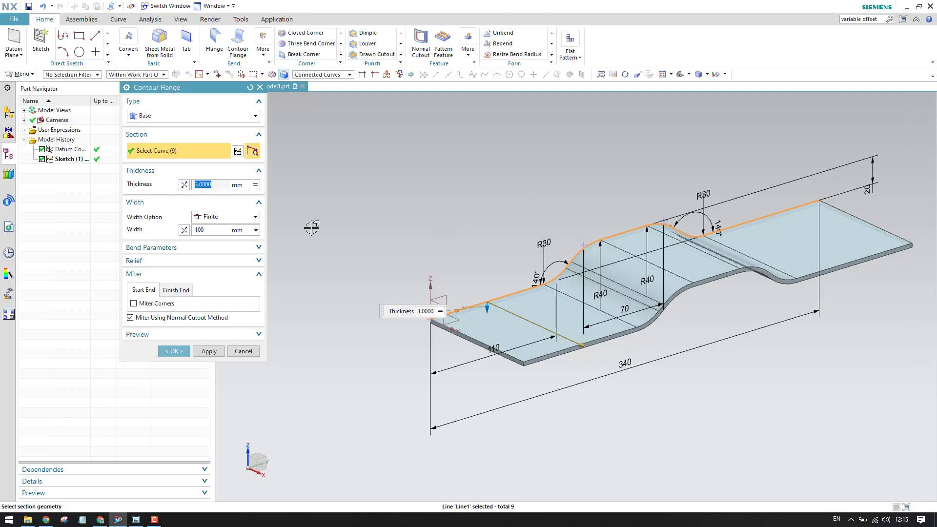
- Keep a one-sided 100 mm Finite width at 3 mm thickness and create the flange
{"action": "left_click", "coordinate": [214, 232]}
{"action": "left_click", "coordinate": [242, 221]}
{"action": "left_click", "coordinate": [241, 221]}
{"action": "left_click", "coordinate": [242, 220]}
{"action": "left_click", "coordinate": [233, 240]}
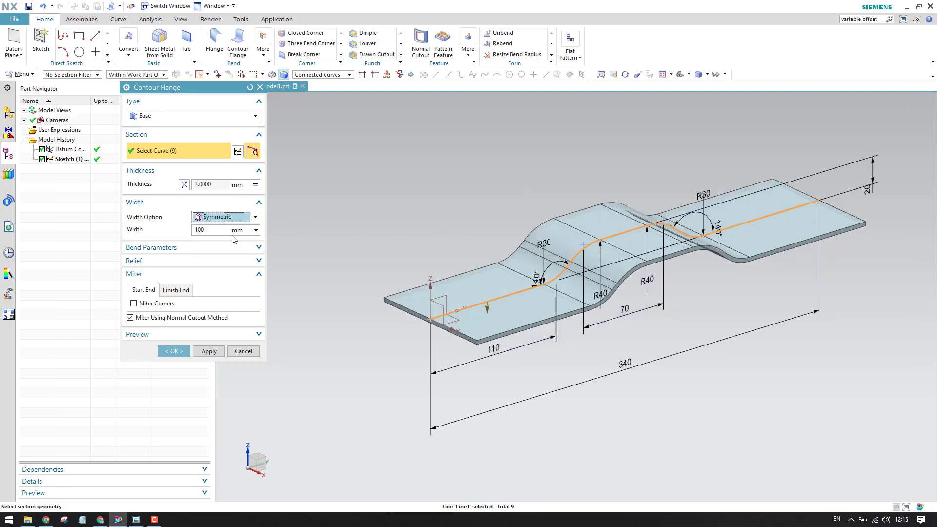
{"action": "left_click", "coordinate": [244, 218]}
{"action": "left_click", "coordinate": [222, 230]}
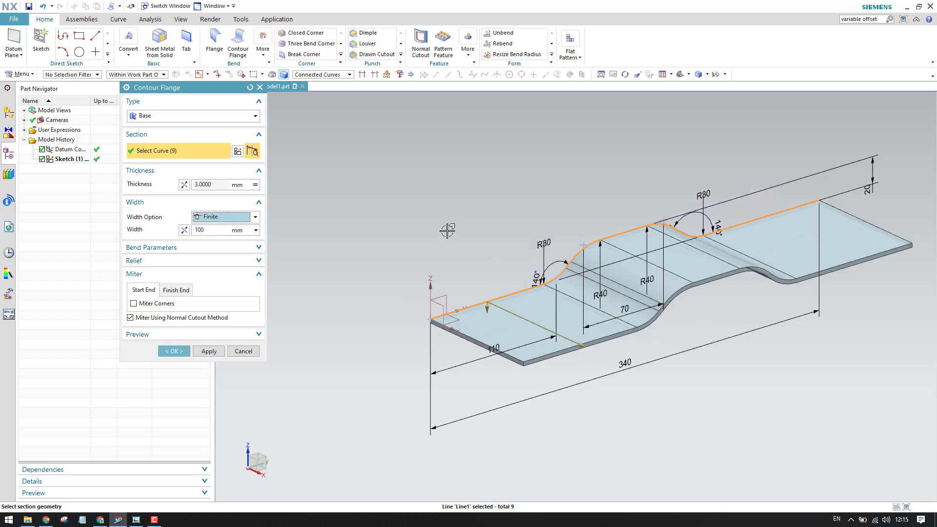
{"action": "left_click", "coordinate": [174, 351]}
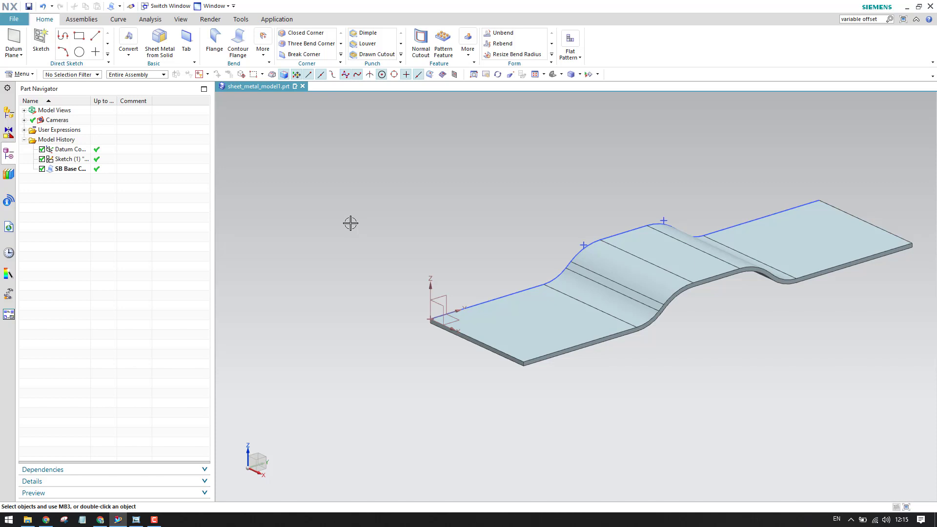
{"action": "middle_click_drag", "start_coordinate": [413, 229], "coordinate": [389, 207], "text": "shift"}
{"action": "key", "text": "alt+Tab"}
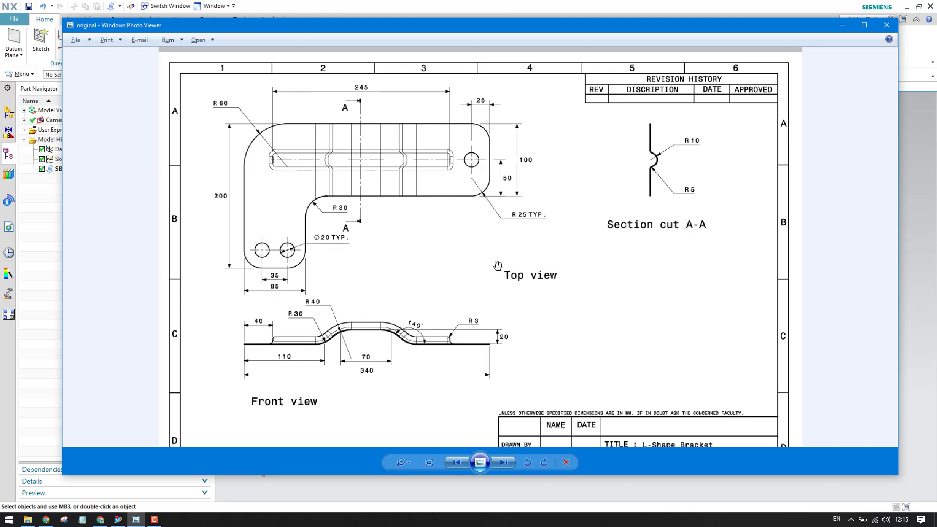
{"action": "left_click", "coordinate": [843, 25]}
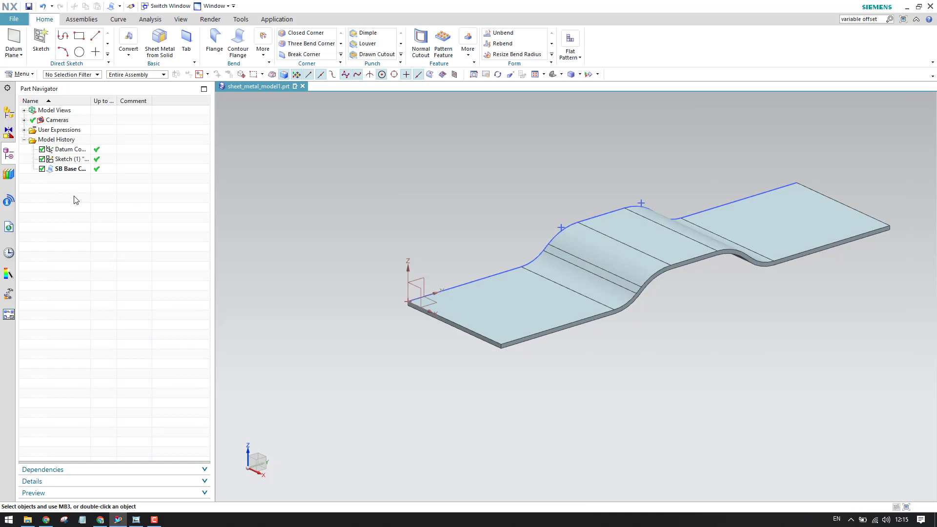
{"action": "scroll", "coordinate": [318, 192], "scroll_direction": "down", "scroll_amount": 2}
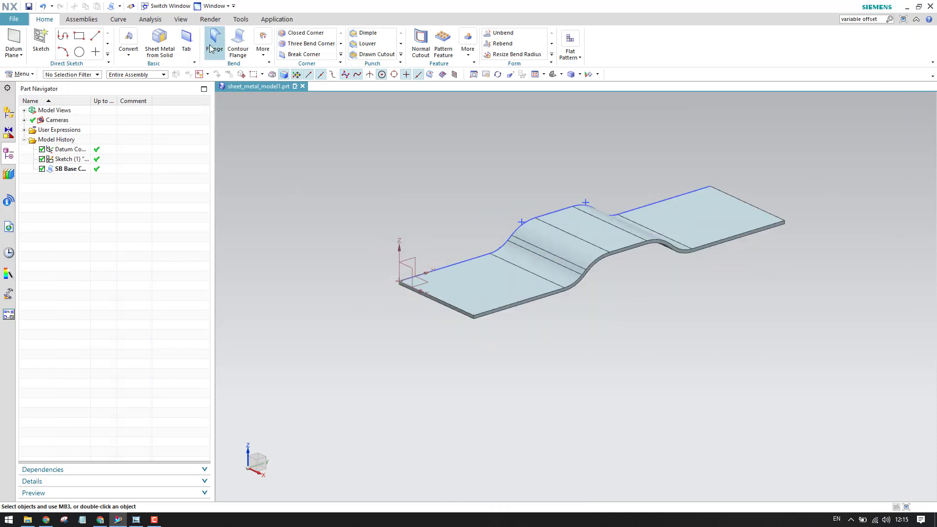
- Start a Tab sketched on the flat plate face and draw a rectangle from the origin
{"action": "left_click", "coordinate": [186, 43]}
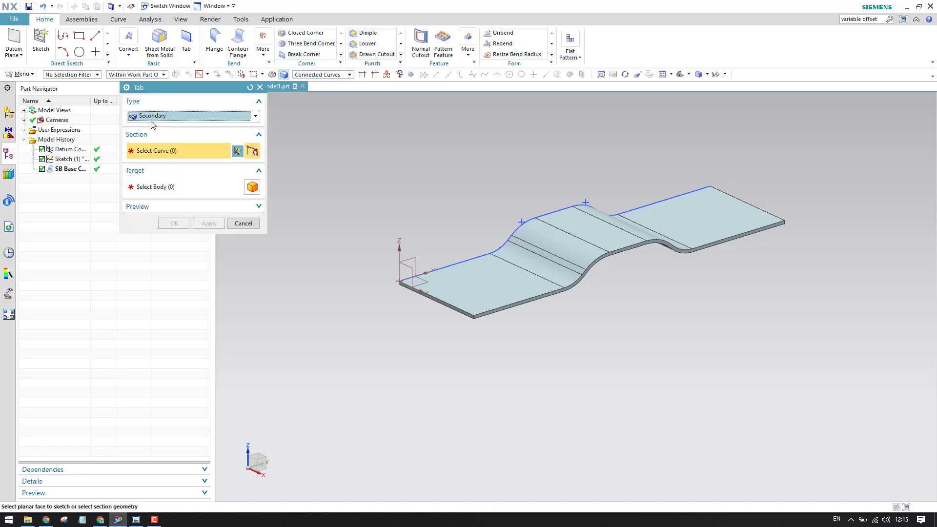
{"action": "scroll", "coordinate": [469, 306], "scroll_direction": "up", "scroll_amount": 3}
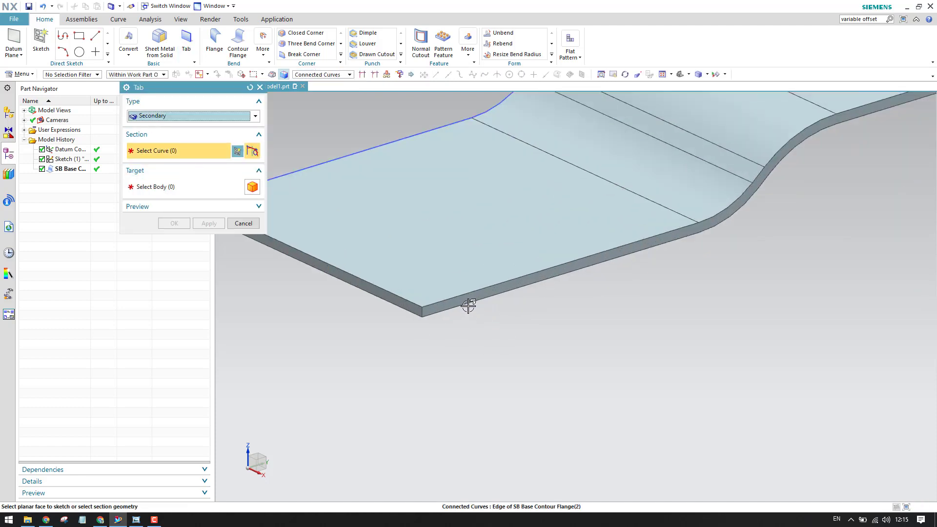
{"action": "left_click", "coordinate": [467, 303]}
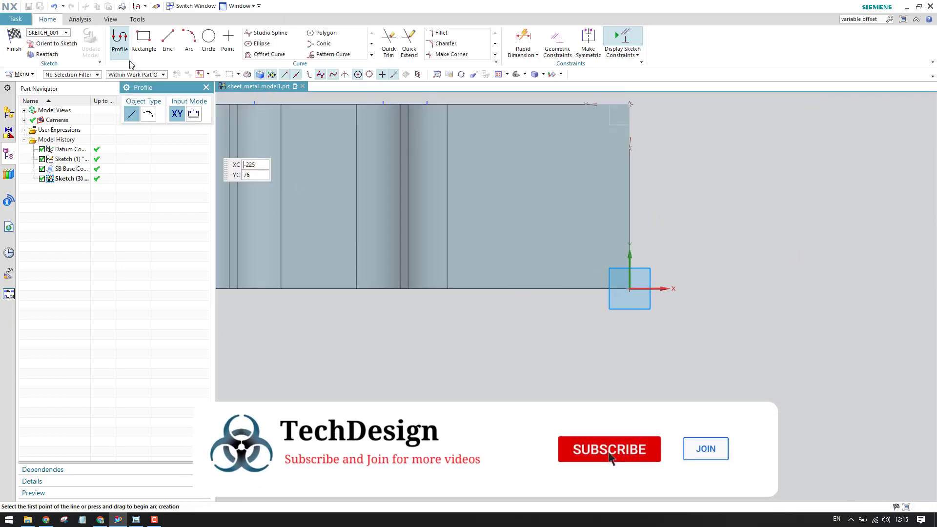
{"action": "left_click", "coordinate": [136, 46]}
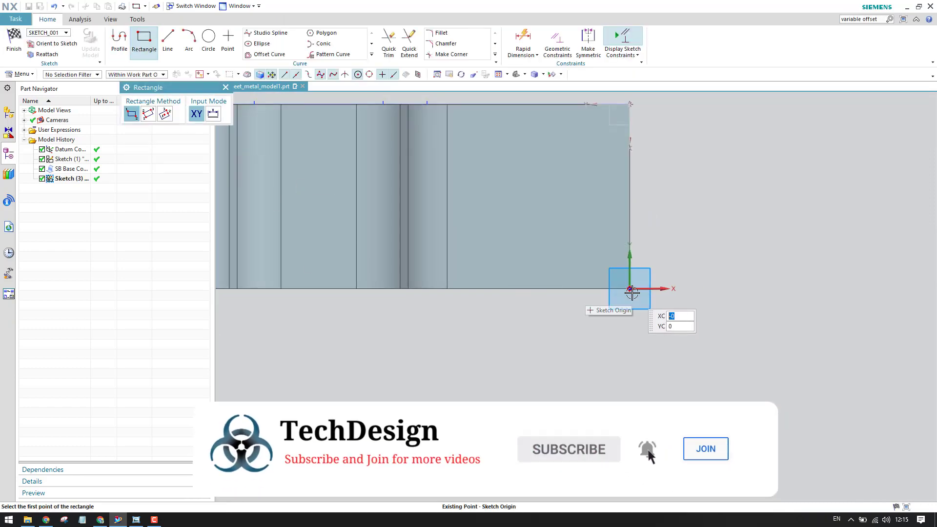
{"action": "left_click", "coordinate": [629, 289]}
{"action": "left_click", "coordinate": [470, 439]}
- Dimension the tab rectangle to 85 wide and 100 high
{"action": "key", "text": "d"}
{"action": "left_click", "coordinate": [549, 408]}
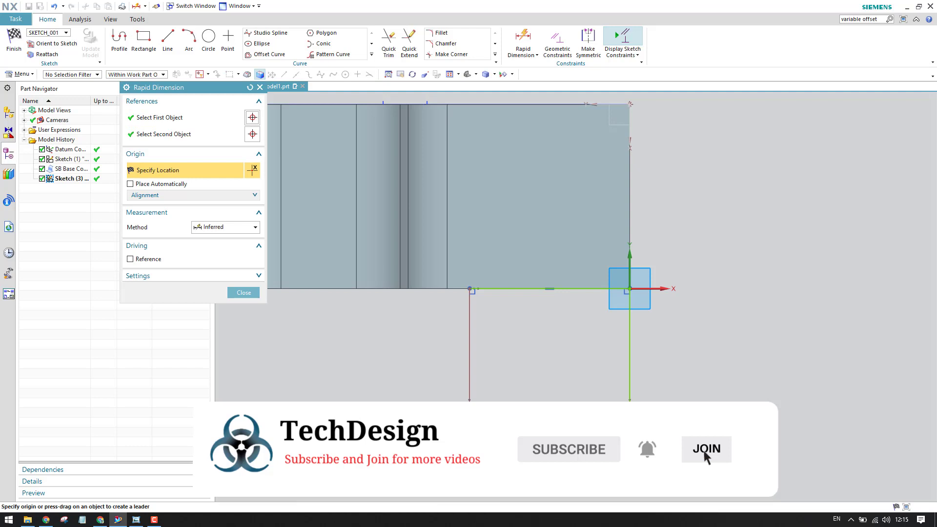
{"action": "left_click", "coordinate": [520, 469]}
{"action": "type", "text": "85"}
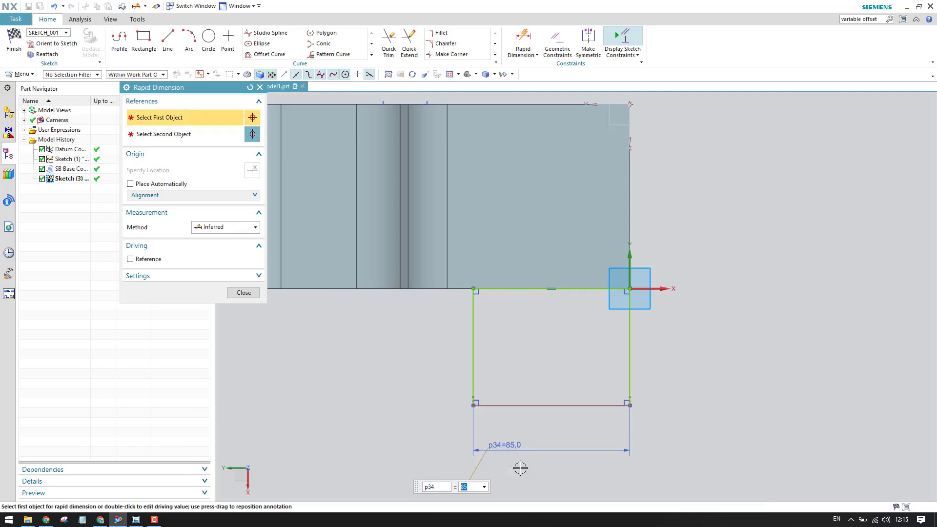
{"action": "key", "text": "Return"}
{"action": "key", "text": "Escape"}
{"action": "key", "text": "d"}
{"action": "left_click", "coordinate": [630, 327]}
{"action": "left_click", "coordinate": [691, 356]}
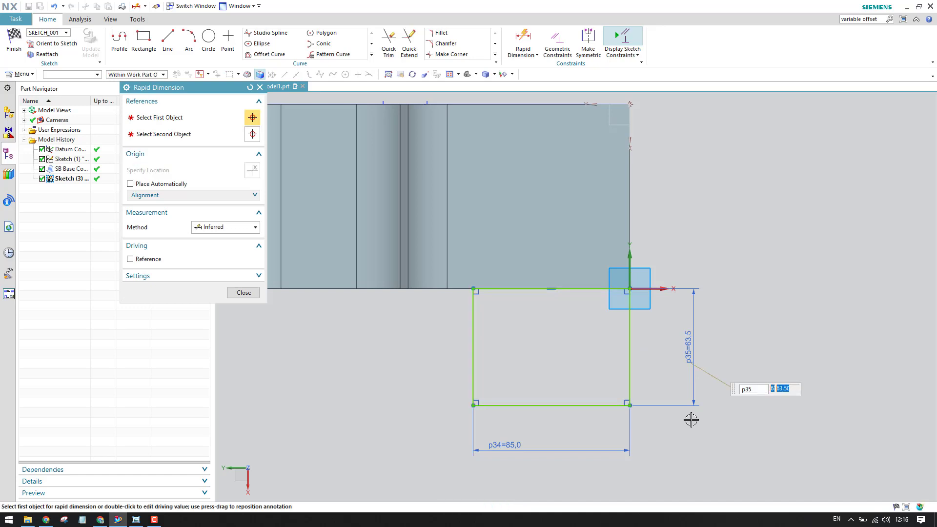
{"action": "type", "text": "100"}
{"action": "key", "text": "Return"}
{"action": "double_click", "coordinate": [691, 420]}
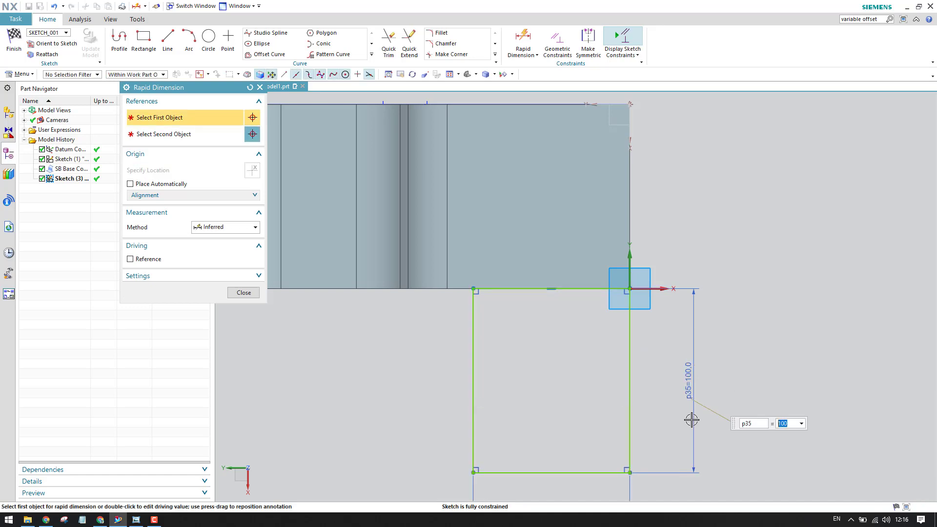
{"action": "left_click", "coordinate": [244, 292]}
- Finish the tab sketch and create the Tab, then orbit to inspect the new leg
{"action": "left_click", "coordinate": [14, 42]}
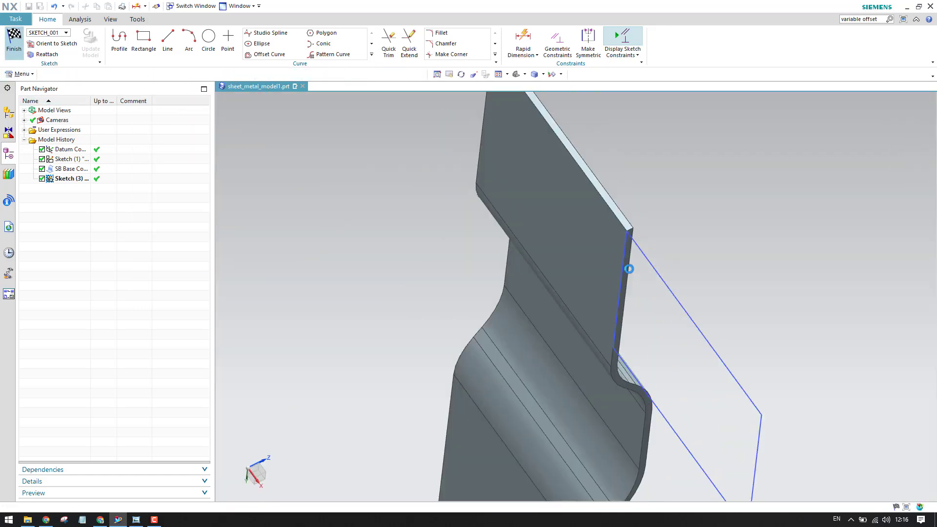
{"action": "scroll", "coordinate": [562, 312], "scroll_direction": "up", "scroll_amount": 2}
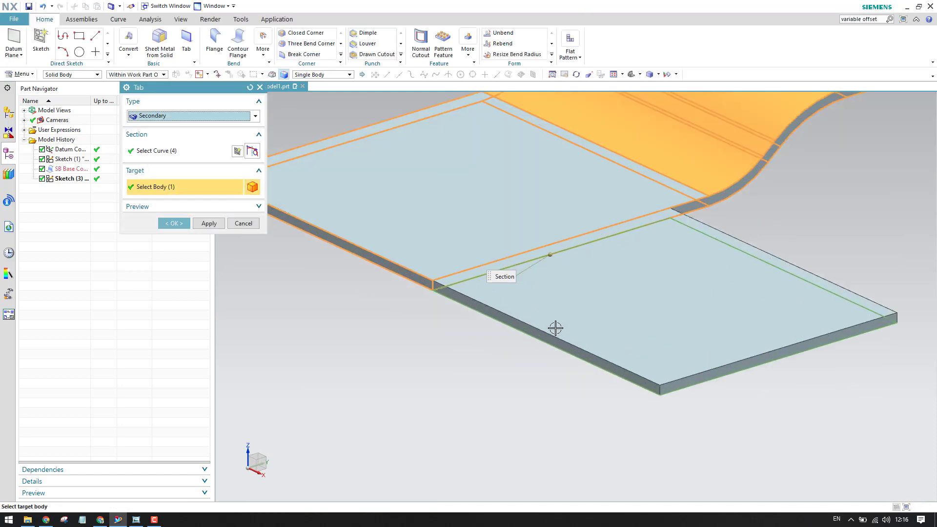
{"action": "left_click", "coordinate": [174, 223]}
{"action": "scroll", "coordinate": [335, 264], "scroll_direction": "down", "scroll_amount": 3}
{"action": "middle_click_drag", "start_coordinate": [494, 307], "coordinate": [467, 344]}
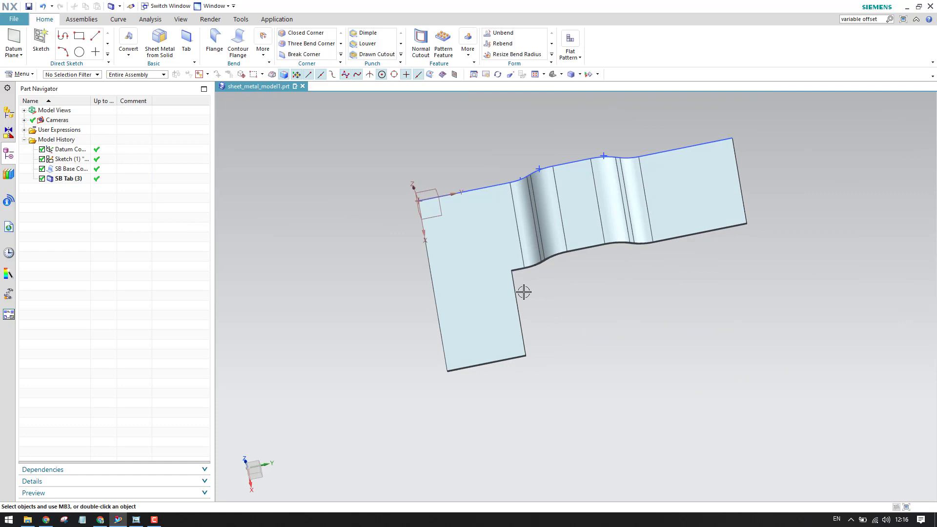
{"action": "scroll", "coordinate": [526, 291], "scroll_direction": "up", "scroll_amount": 2}
{"action": "scroll", "coordinate": [385, 248], "scroll_direction": "down", "scroll_amount": 2}
{"action": "scroll", "coordinate": [381, 342], "scroll_direction": "up", "scroll_amount": 3}
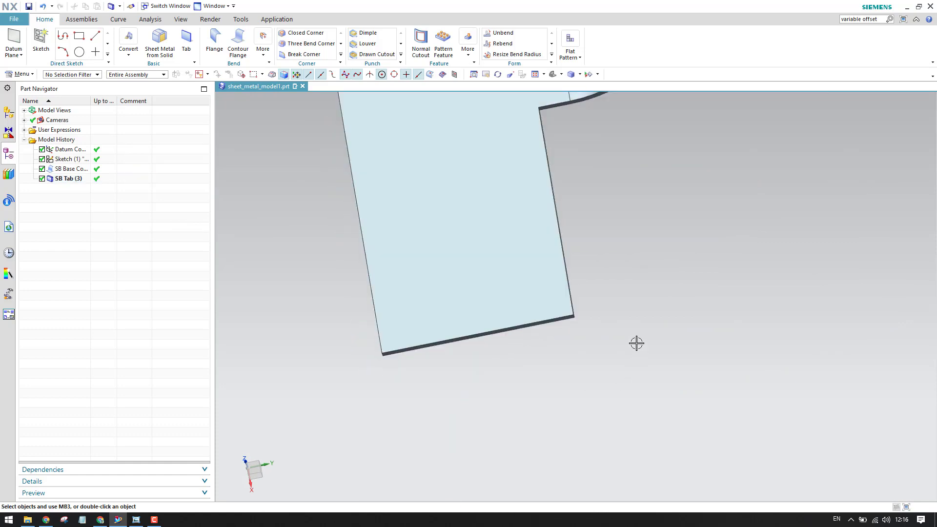
{"action": "scroll", "coordinate": [561, 315], "scroll_direction": "down", "scroll_amount": 3}
{"action": "mouse_move", "coordinate": [590, 251]}
{"action": "middle_mouse_down", "text": "shift"}
{"action": "mouse_move", "coordinate": [562, 293]}
{"action": "mouse_move", "coordinate": [556, 286]}
{"action": "middle_mouse_up", "text": "shift"}
{"action": "key", "text": "alt+Tab"}
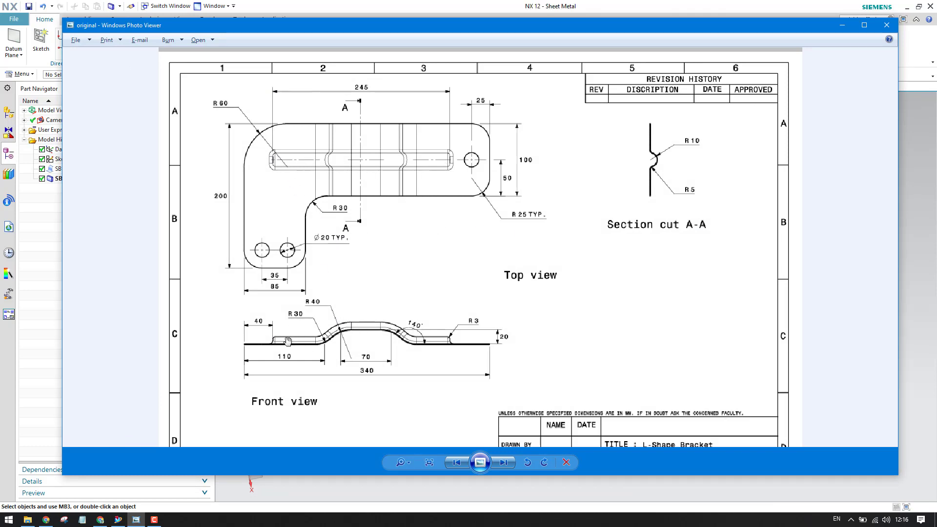
{"action": "left_click", "coordinate": [842, 25]}
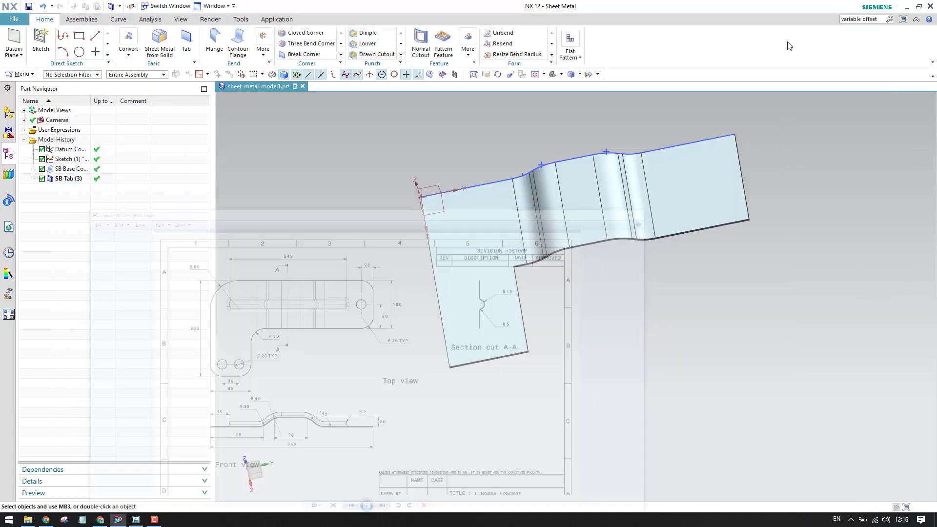
{"action": "scroll", "coordinate": [511, 243], "scroll_direction": "up", "scroll_amount": 5}
{"action": "middle_click_drag", "start_coordinate": [511, 241], "coordinate": [506, 201]}
{"action": "scroll", "coordinate": [492, 225], "scroll_direction": "down", "scroll_amount": 1}
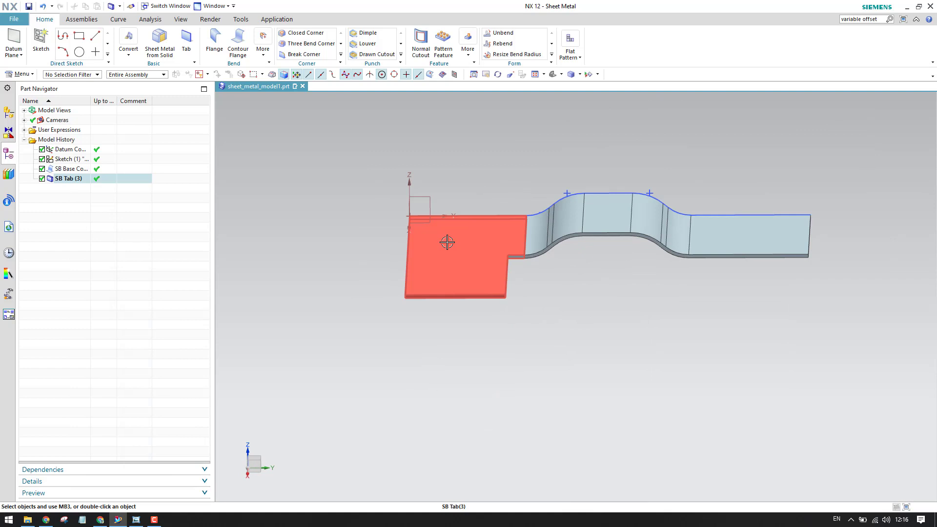
{"action": "scroll", "coordinate": [382, 205], "scroll_direction": "down", "scroll_amount": 2}
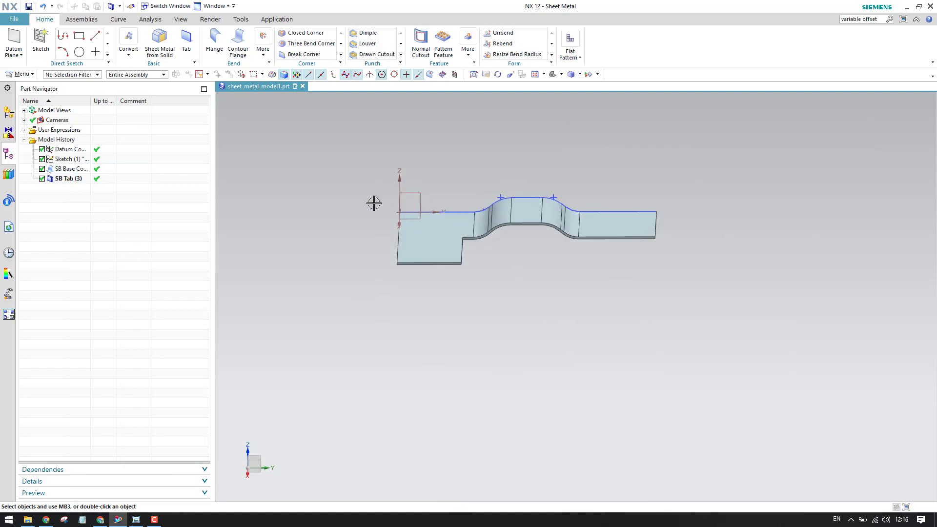
{"action": "scroll", "coordinate": [473, 187], "scroll_direction": "up", "scroll_amount": 1}
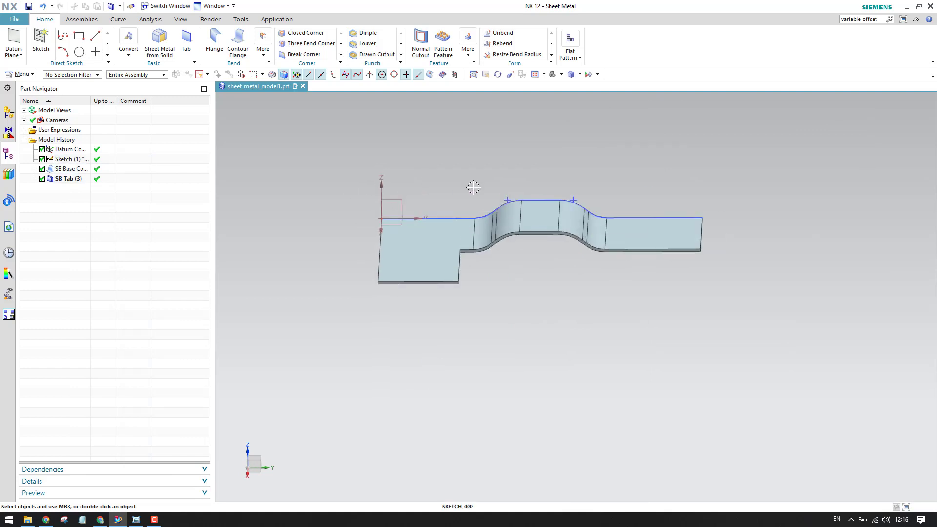
- Unbend all the bracket's bend faces, keeping the flat face as the stationary face
{"action": "left_click", "coordinate": [502, 32]}
{"action": "scroll", "coordinate": [382, 101], "scroll_direction": "up", "scroll_amount": 4}
{"action": "scroll", "coordinate": [418, 130], "scroll_direction": "down", "scroll_amount": 3}
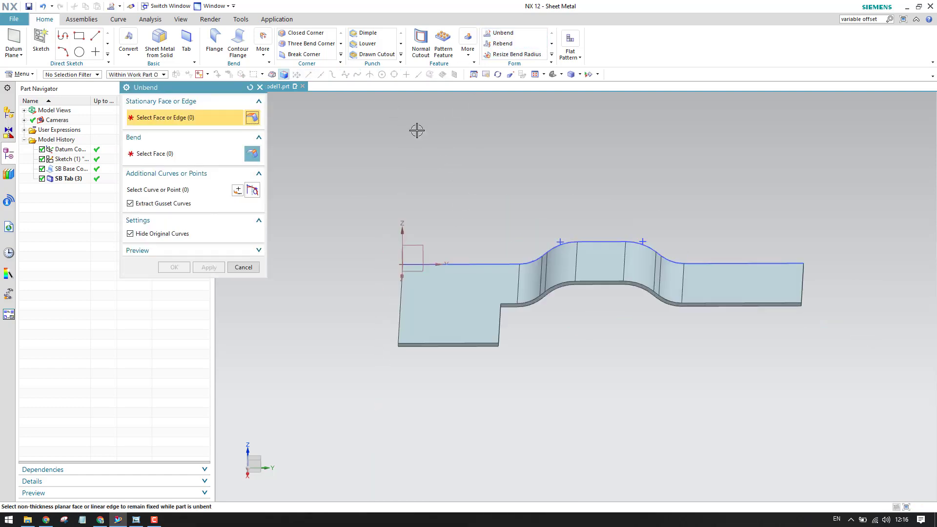
{"action": "left_click", "coordinate": [464, 280]}
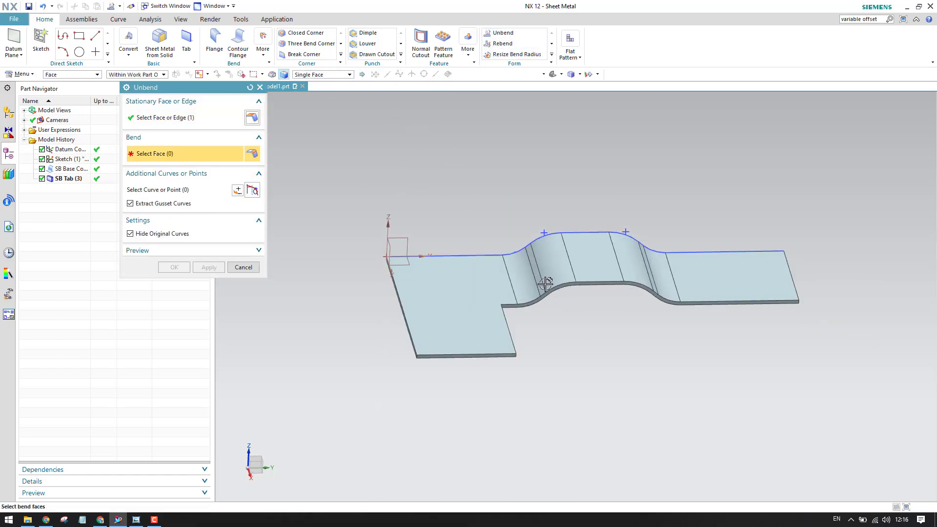
{"action": "scroll", "coordinate": [513, 278], "scroll_direction": "up", "scroll_amount": 4}
{"action": "left_click", "coordinate": [513, 276]}
{"action": "left_click", "coordinate": [581, 275]}
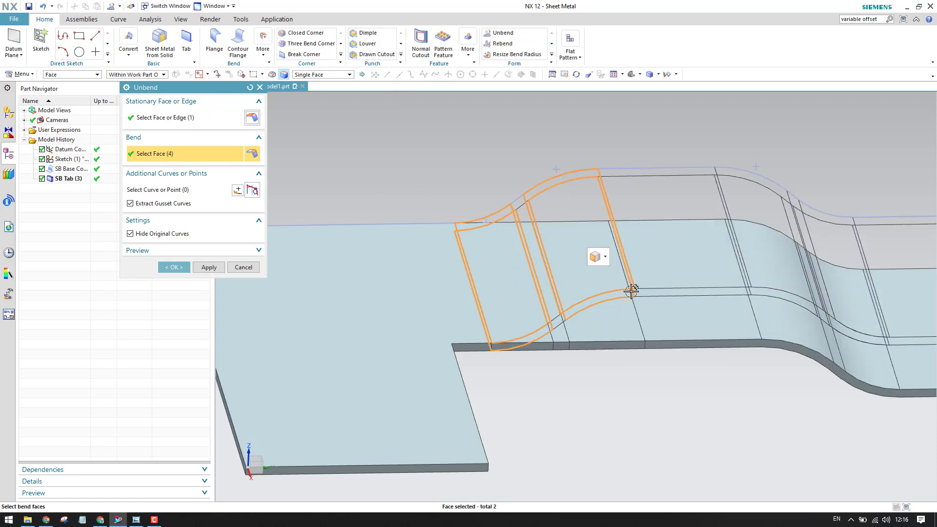
{"action": "left_click", "coordinate": [757, 255]}
{"action": "scroll", "coordinate": [770, 234], "scroll_direction": "down", "scroll_amount": 3}
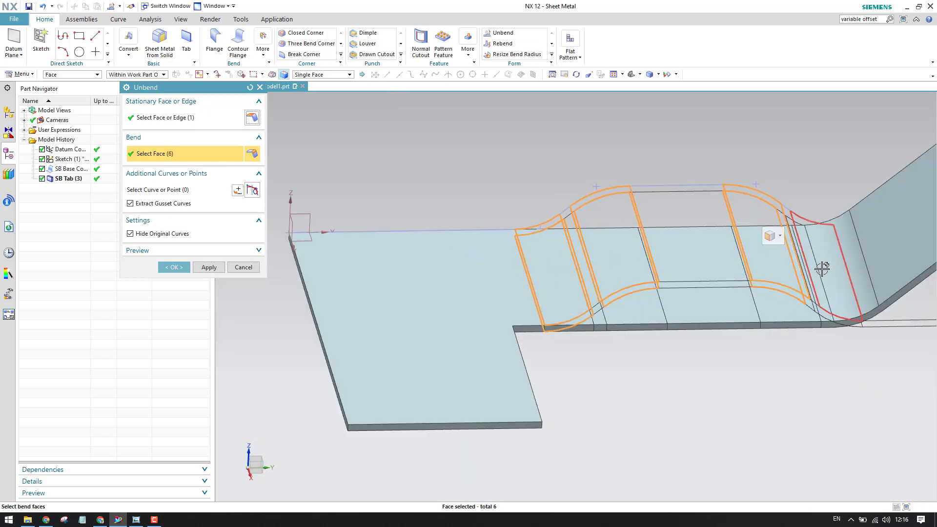
{"action": "left_click", "coordinate": [776, 234]}
{"action": "left_click", "coordinate": [174, 267]}
- Create a new sketch placed on the flat face of the unbent bracket
{"action": "scroll", "coordinate": [488, 293], "scroll_direction": "down", "scroll_amount": 3}
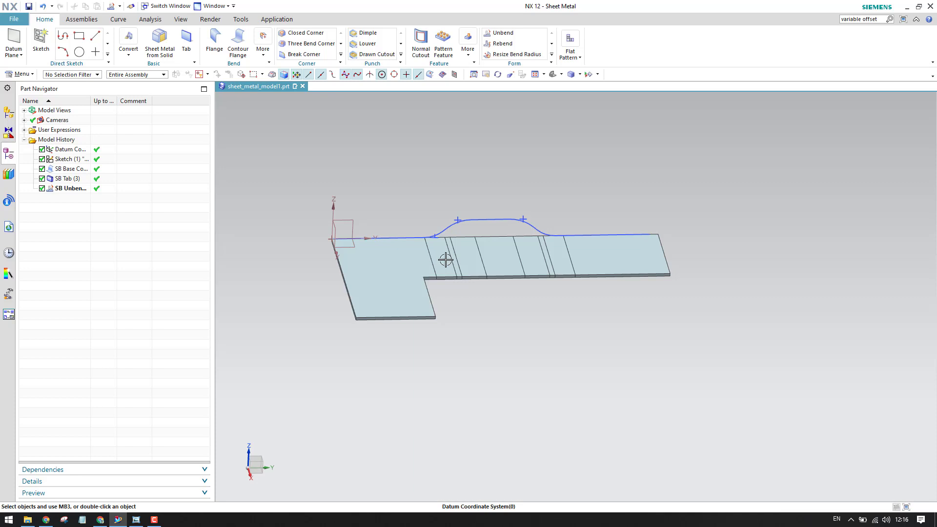
{"action": "middle_click_drag", "start_coordinate": [528, 267], "coordinate": [673, 345]}
{"action": "mouse_move", "coordinate": [398, 345]}
{"action": "middle_mouse_down"}
{"action": "mouse_move", "coordinate": [430, 227]}
{"action": "mouse_move", "coordinate": [449, 207]}
{"action": "middle_mouse_up"}
{"action": "scroll", "coordinate": [431, 227], "scroll_direction": "up", "scroll_amount": 4}
{"action": "scroll", "coordinate": [439, 239], "scroll_direction": "down", "scroll_amount": 4}
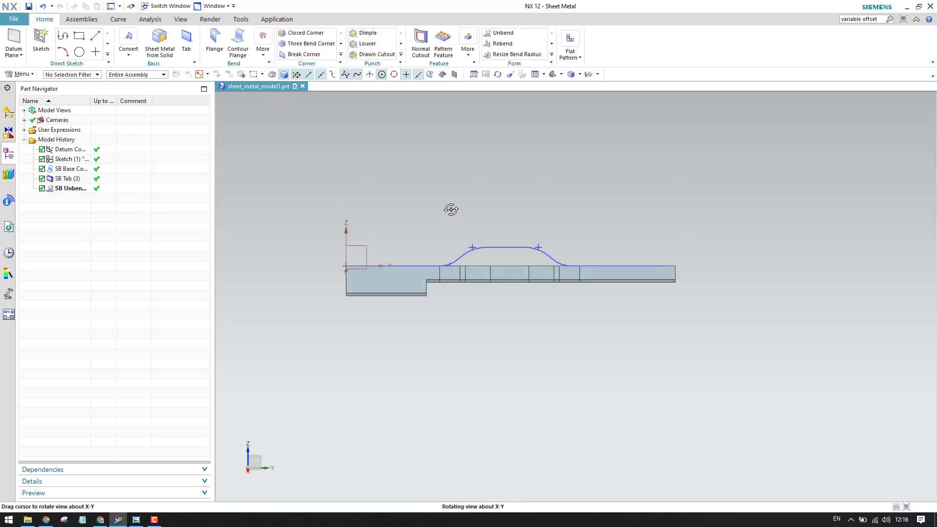
{"action": "middle_click_drag", "start_coordinate": [444, 248], "coordinate": [445, 258]}
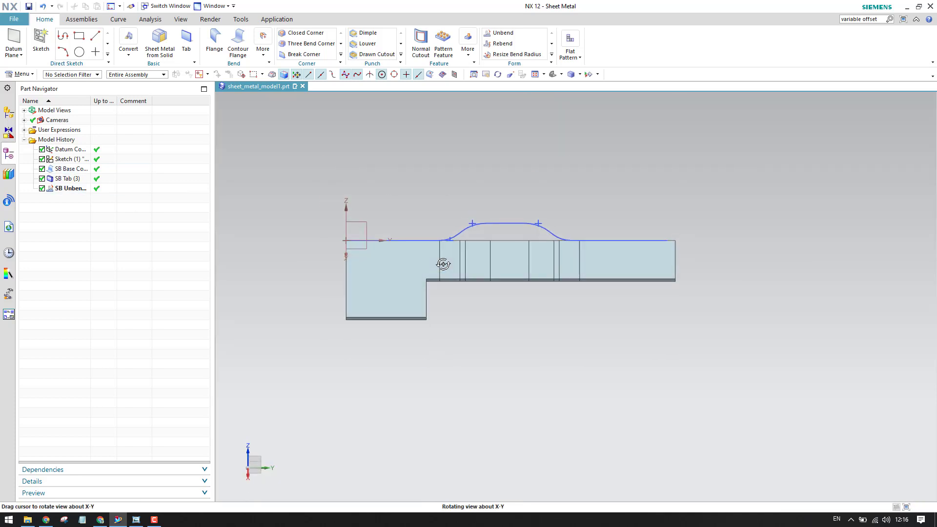
{"action": "left_click", "coordinate": [41, 39]}
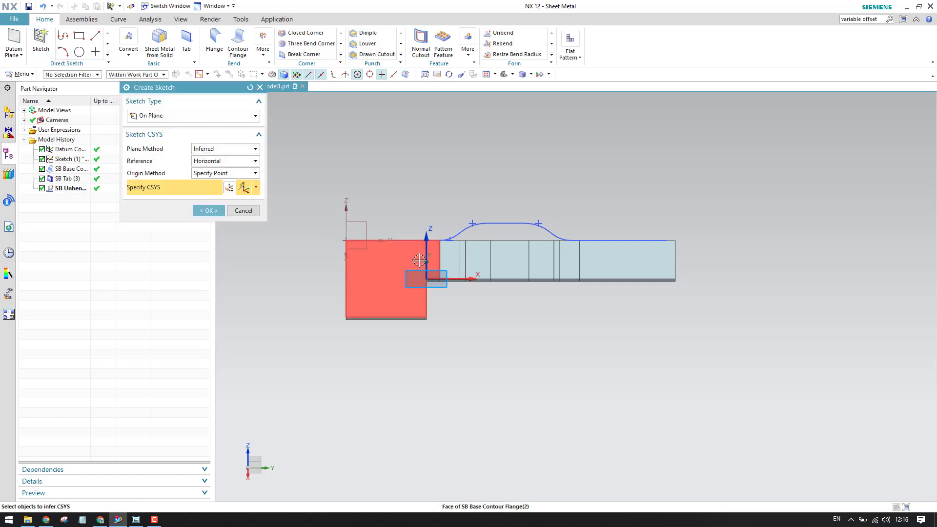
{"action": "left_click", "coordinate": [419, 261]}
{"action": "middle_click", "coordinate": [473, 356]}
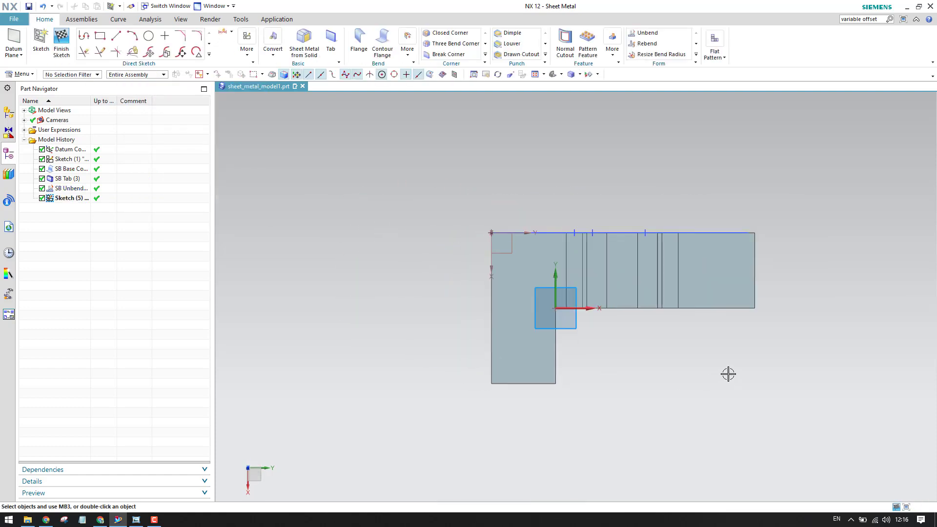